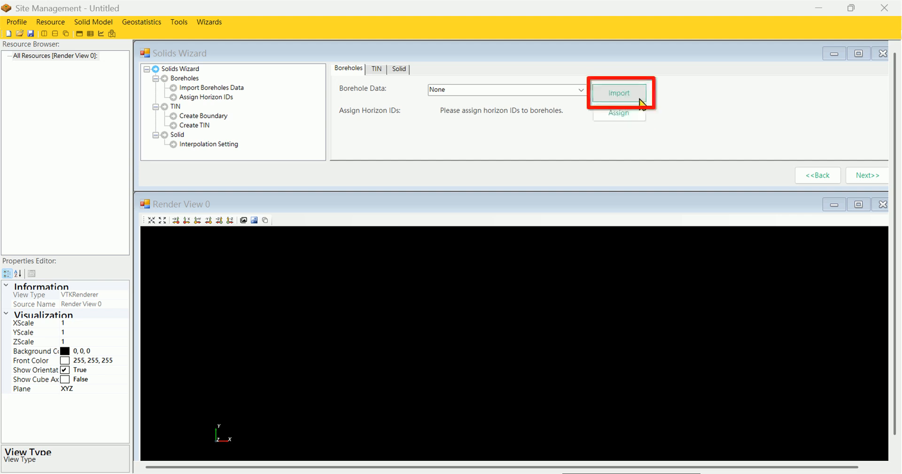
Import the borehole data file TY_8layers.txt as BoreholeData with tab and space delimiters
{"action": "left_click", "coordinate": [640, 99]}
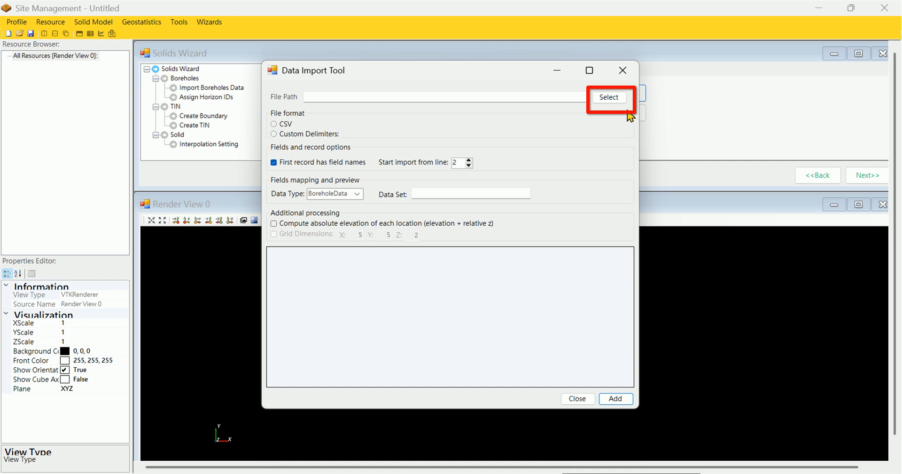
{"action": "left_click", "coordinate": [619, 102]}
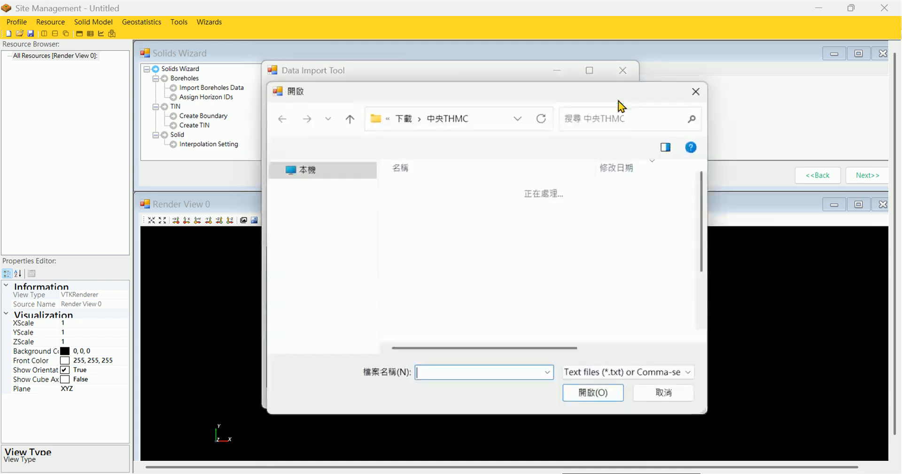
{"action": "scroll", "coordinate": [579, 282], "scroll_direction": "down", "scroll_amount": 2}
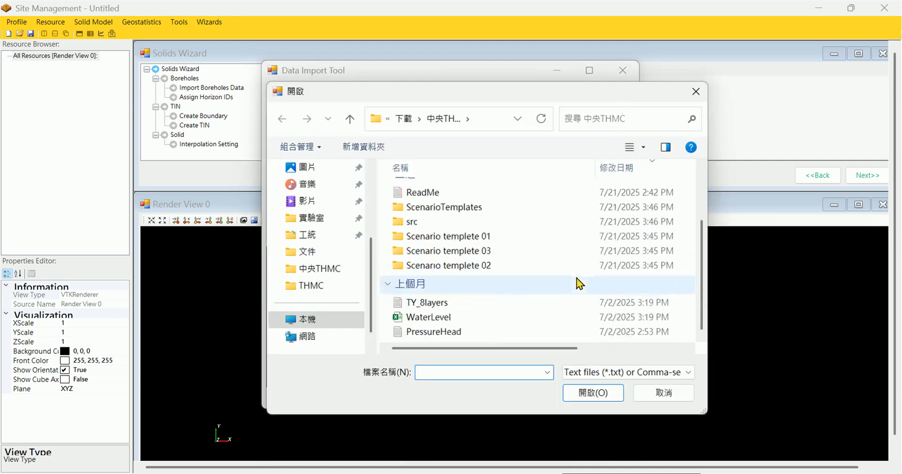
{"action": "left_click", "coordinate": [565, 301]}
{"action": "left_click", "coordinate": [575, 393]}
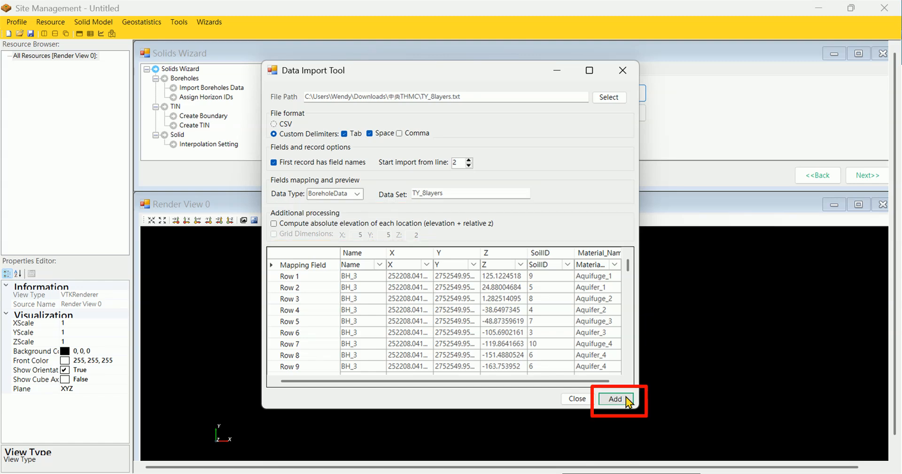
{"action": "left_click", "coordinate": [626, 400]}
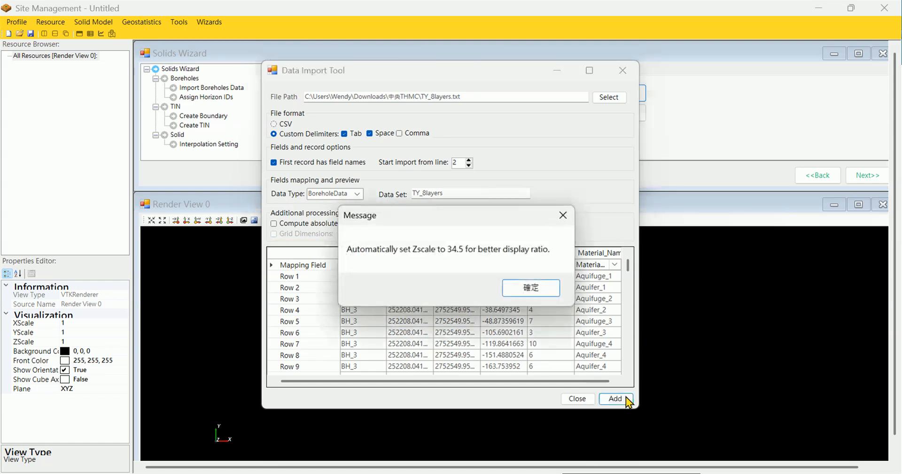
{"action": "key", "text": "Return"}
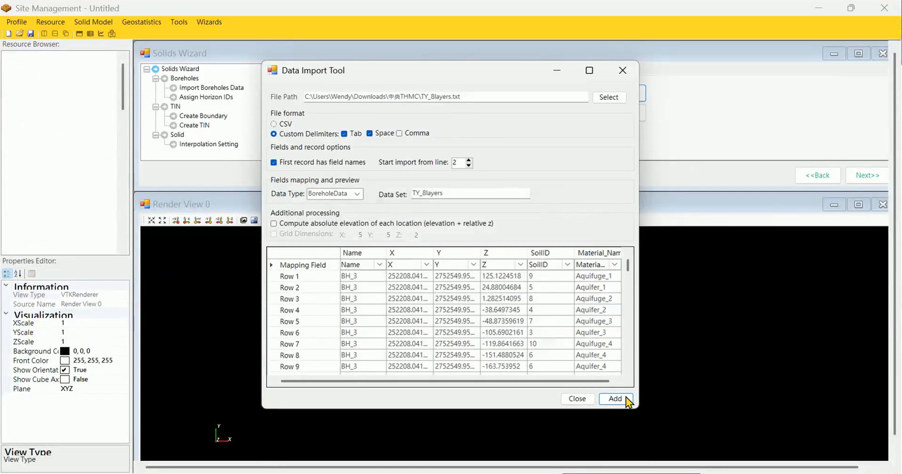
{"action": "key", "text": "Return"}
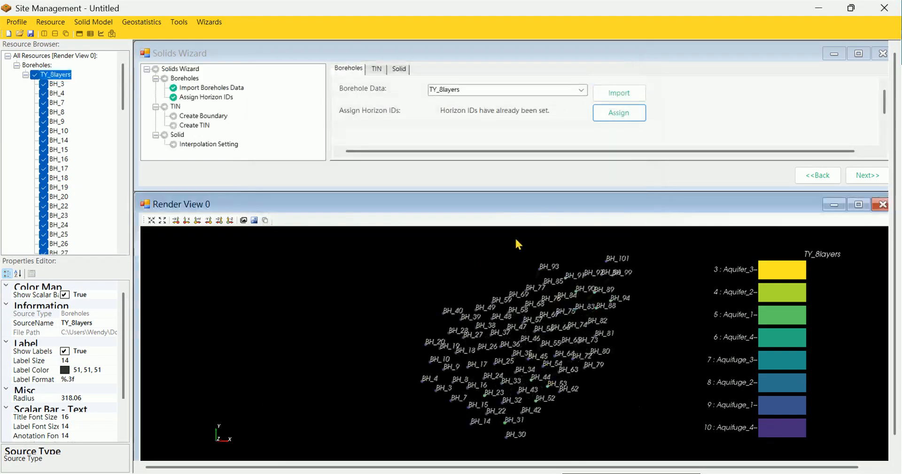
Open the horizon assignment for the TY_8layers boreholes and save its horizon table
{"action": "left_click", "coordinate": [617, 119]}
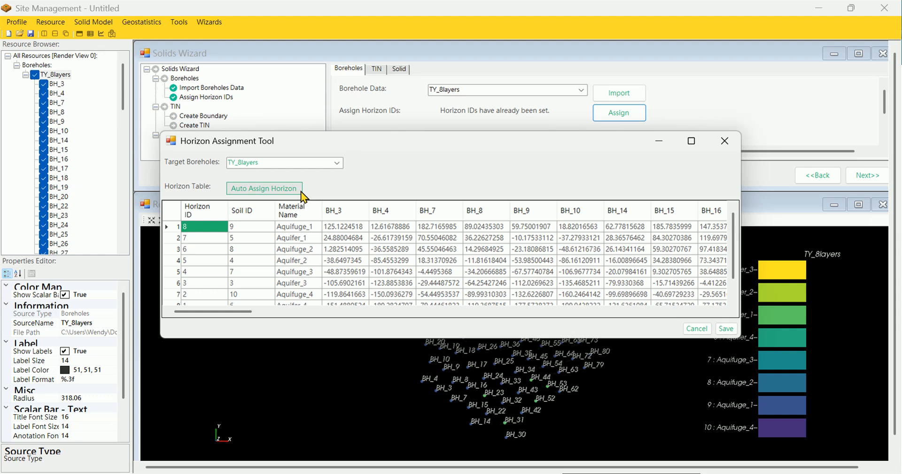
{"action": "left_click", "coordinate": [725, 331]}
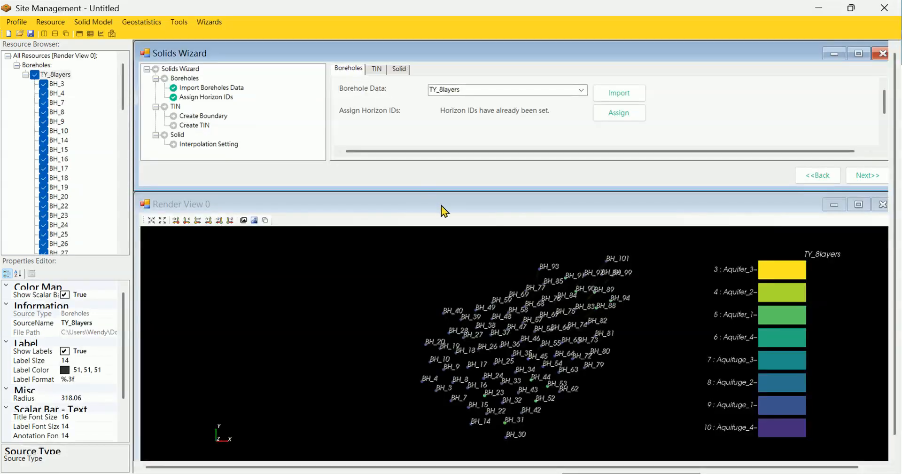
Examine the Extent TIN generation settings for TY_8layers, including the north, east, south and west limits, and close them without creating anything
{"action": "left_click", "coordinate": [381, 72]}
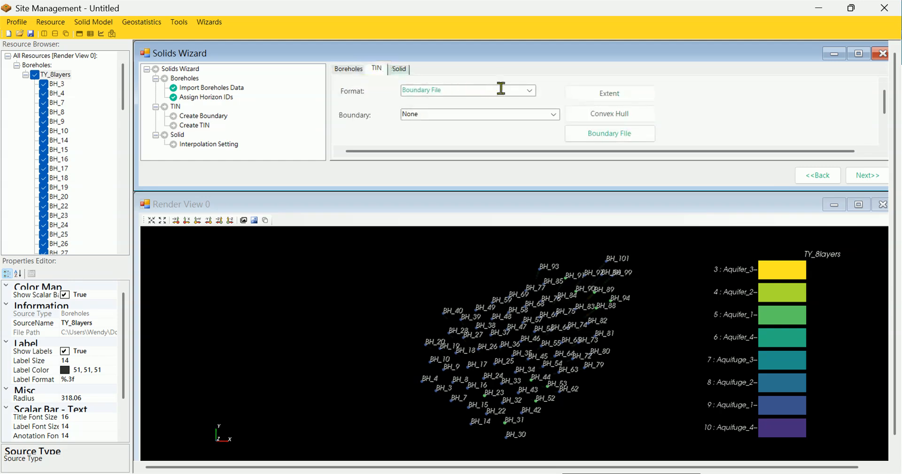
{"action": "left_click", "coordinate": [530, 91]}
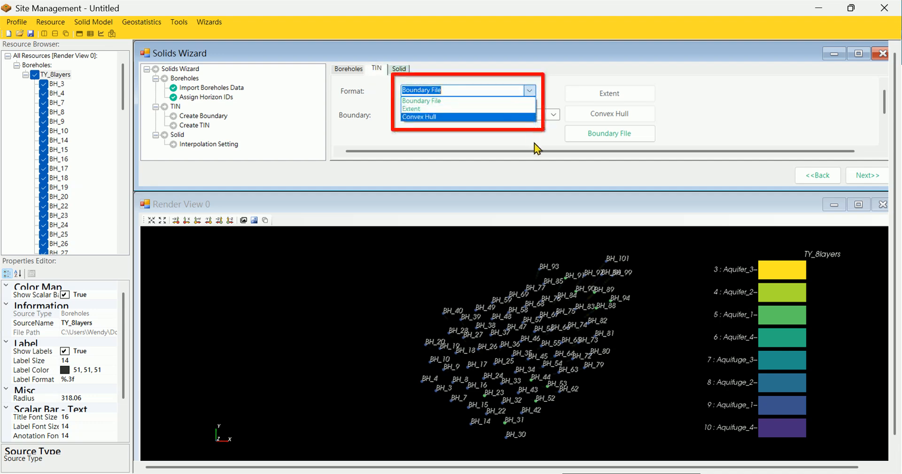
{"action": "left_click", "coordinate": [531, 109]}
{"action": "left_click", "coordinate": [573, 100]}
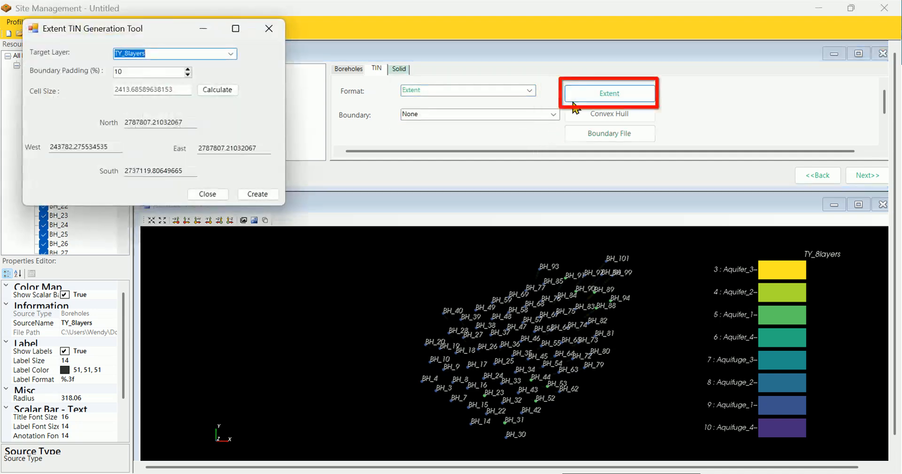
{"action": "left_click", "coordinate": [194, 122]}
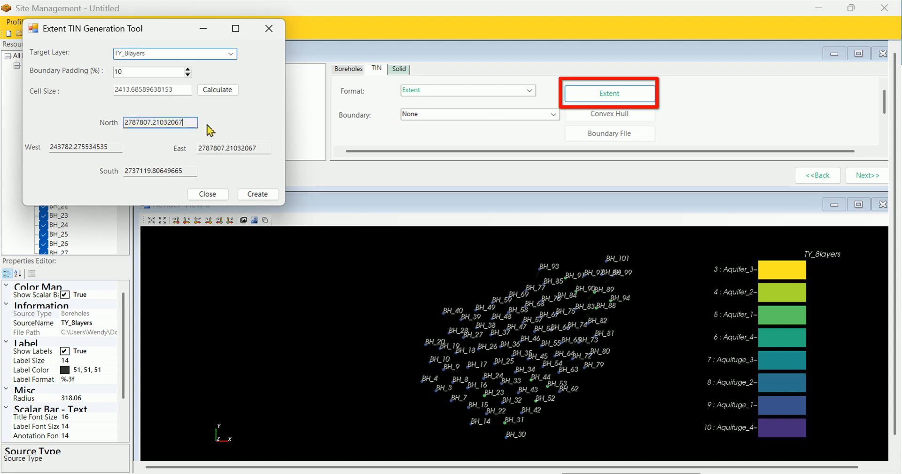
{"action": "left_click", "coordinate": [257, 148]}
{"action": "left_click", "coordinate": [192, 170]}
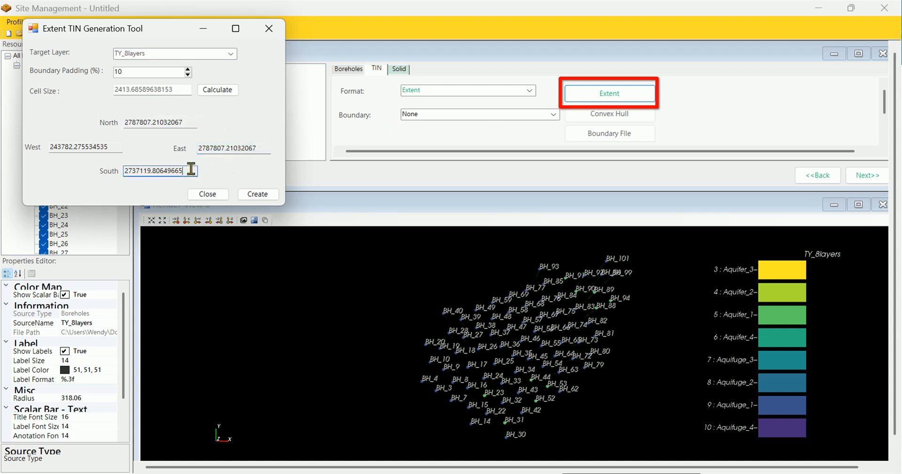
{"action": "left_click", "coordinate": [118, 147]}
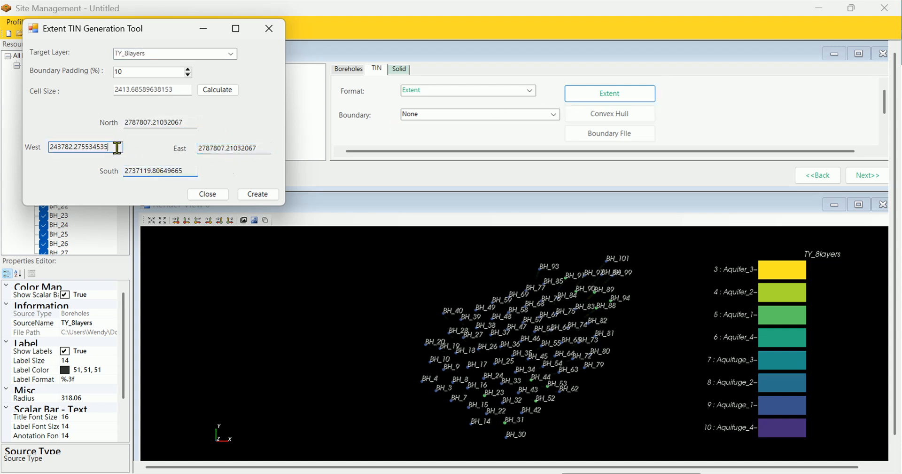
{"action": "left_click", "coordinate": [220, 193]}
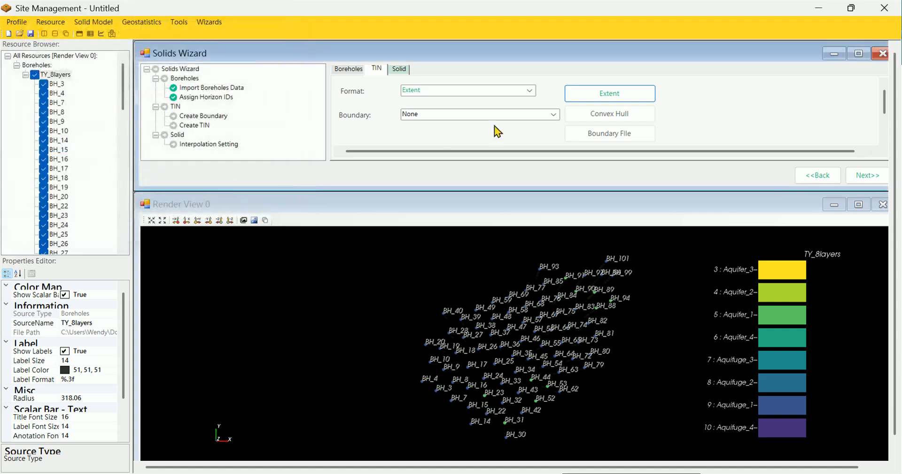
Examine the Convex Hull boundary settings for the TY_8layers boreholes and close them without creating a boundary
{"action": "left_click", "coordinate": [529, 90]}
{"action": "left_click", "coordinate": [522, 117]}
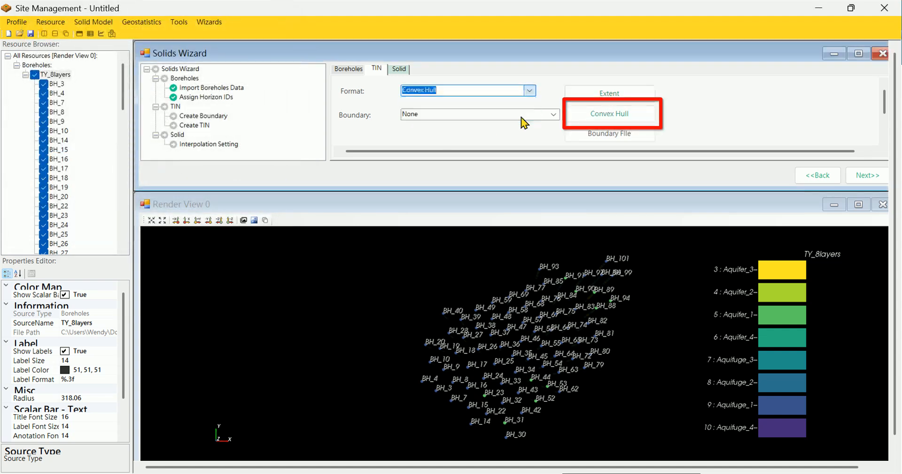
{"action": "left_click", "coordinate": [639, 116]}
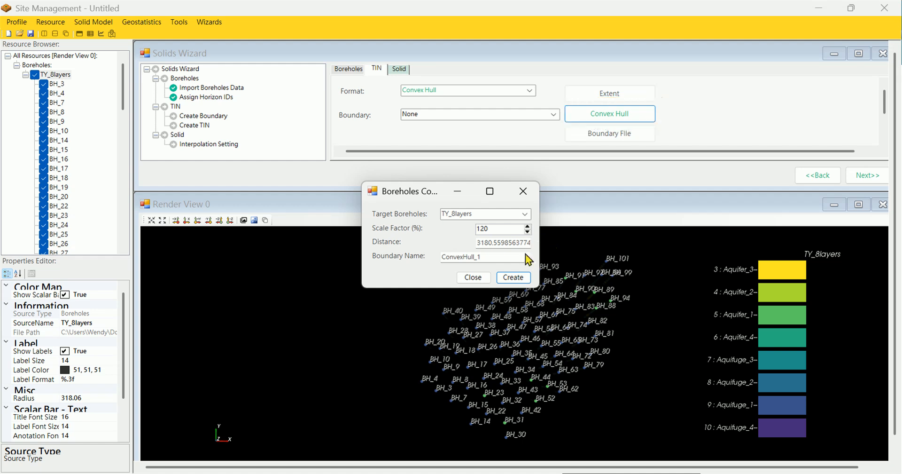
{"action": "left_click", "coordinate": [484, 278]}
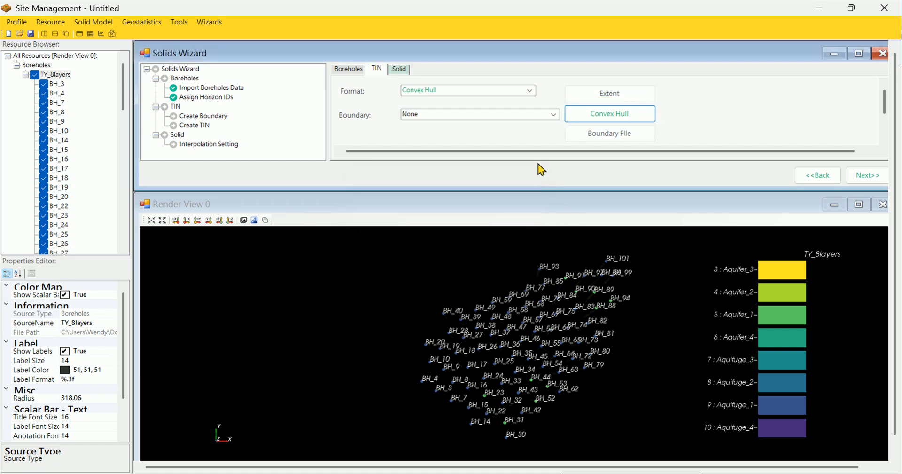
Set the TIN boundary format to Boundary File and load boundary.shp
{"action": "left_click", "coordinate": [528, 92]}
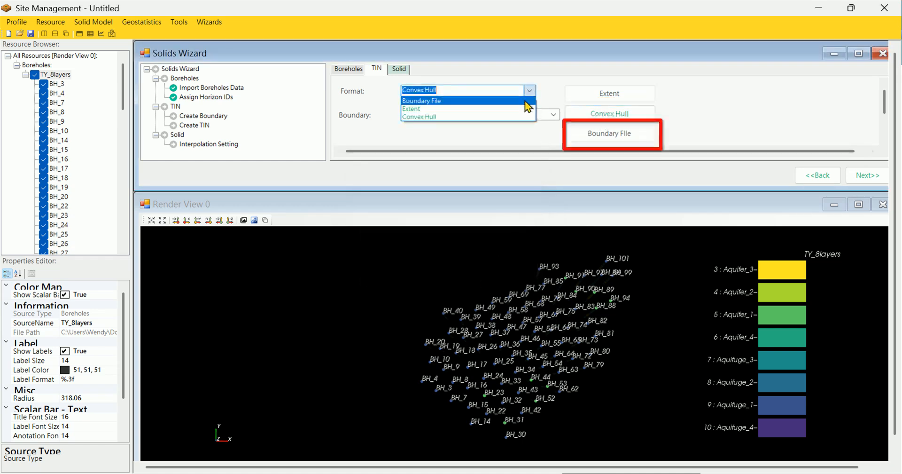
{"action": "left_click", "coordinate": [526, 100]}
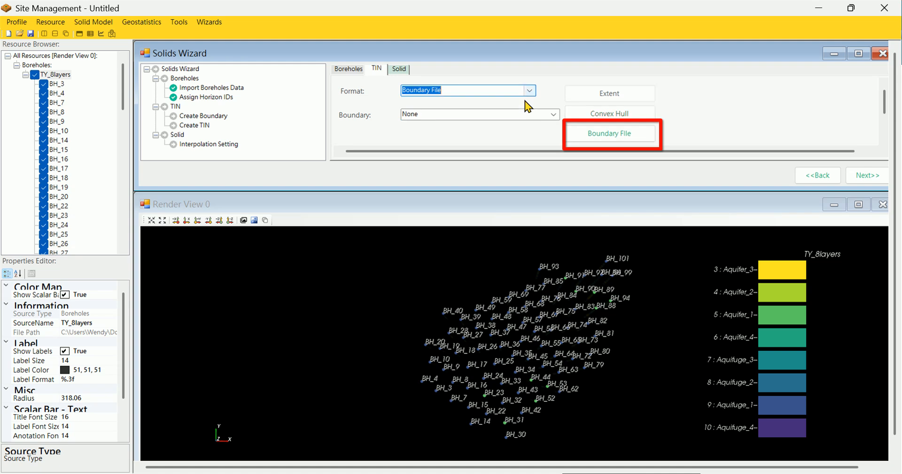
{"action": "left_click", "coordinate": [647, 137]}
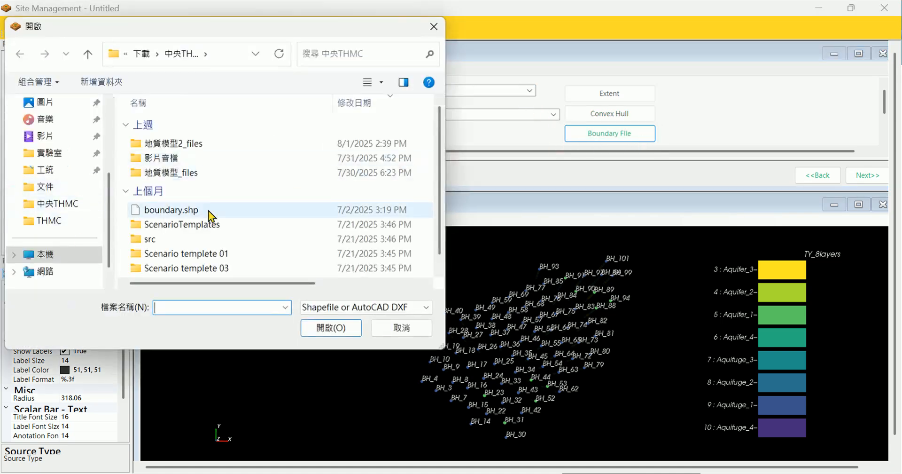
{"action": "left_click", "coordinate": [250, 209]}
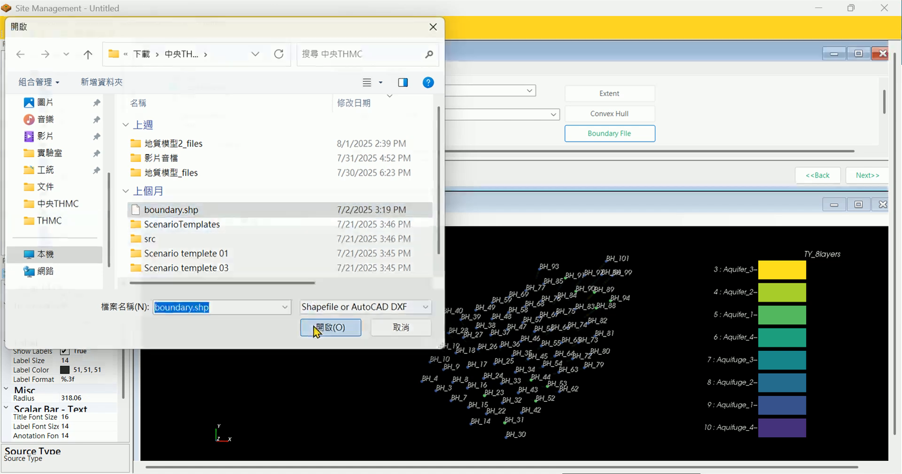
{"action": "left_click", "coordinate": [327, 329]}
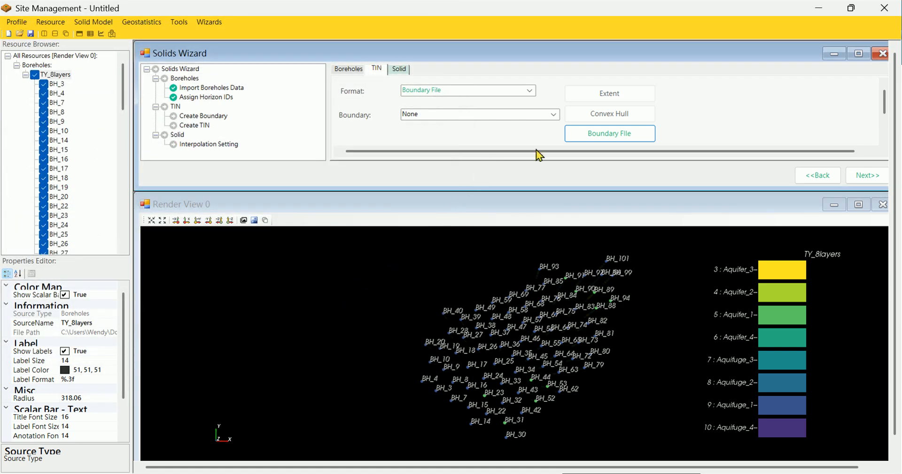
Simplify the imported boundary with a specified spacing of 1500
{"action": "scroll", "coordinate": [713, 105], "scroll_direction": "down", "scroll_amount": 2}
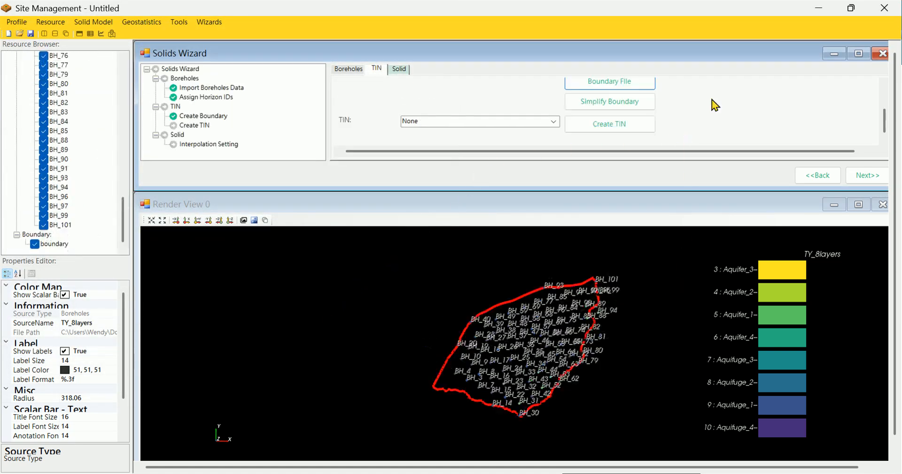
{"action": "left_click", "coordinate": [653, 106]}
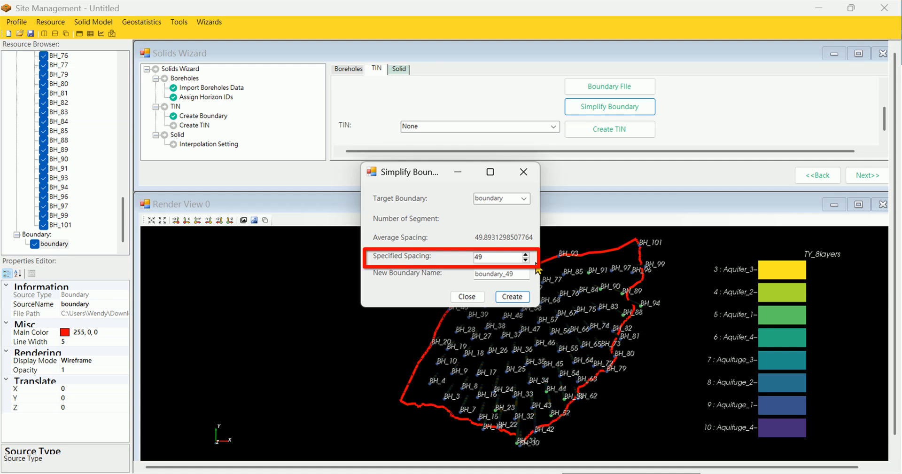
{"action": "double_click", "coordinate": [497, 256]}
{"action": "key", "text": "BackSpace"}
{"action": "type", "text": "1500"}
{"action": "left_click", "coordinate": [516, 301]}
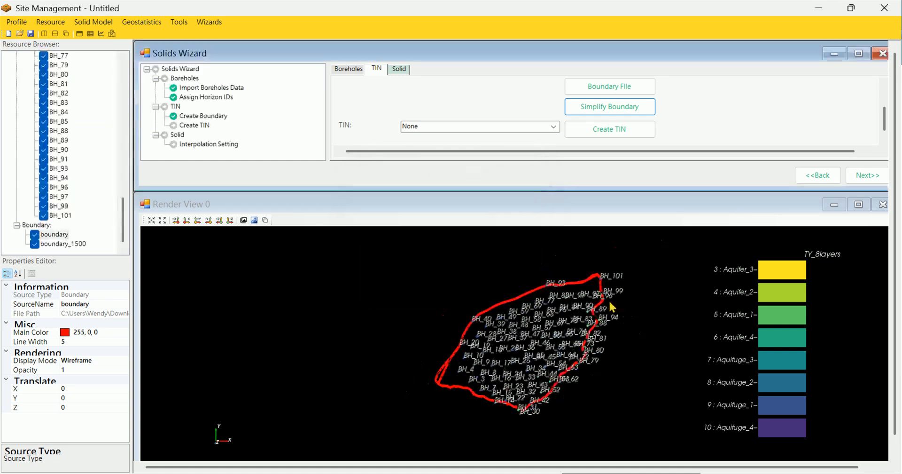
Hide the original boundary in the render view so only boundary_1500 is displayed with the boreholes
{"action": "scroll", "coordinate": [609, 311], "scroll_direction": "up", "scroll_amount": 2}
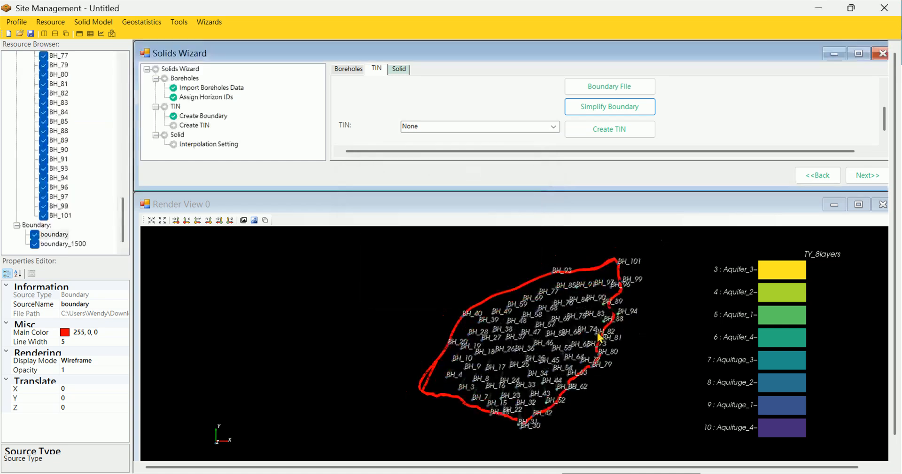
{"action": "left_click", "coordinate": [35, 235]}
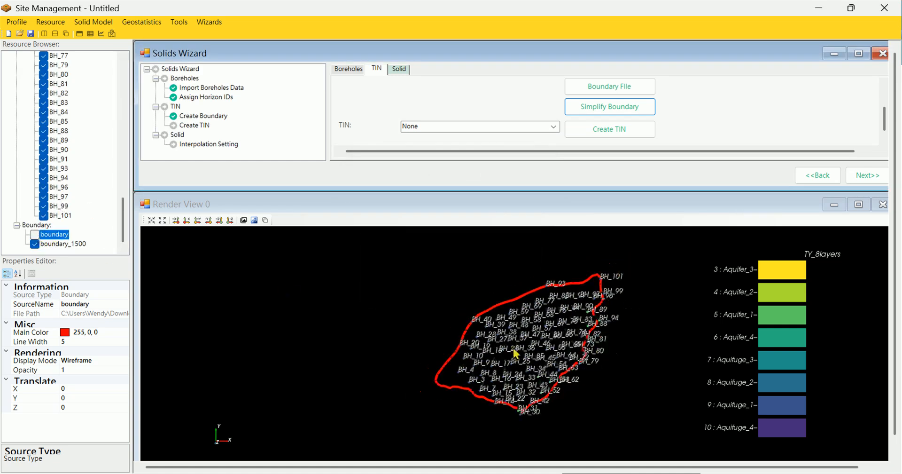
{"action": "scroll", "coordinate": [637, 379], "scroll_direction": "up", "scroll_amount": 2}
{"action": "scroll", "coordinate": [637, 379], "scroll_direction": "down", "scroll_amount": 1}
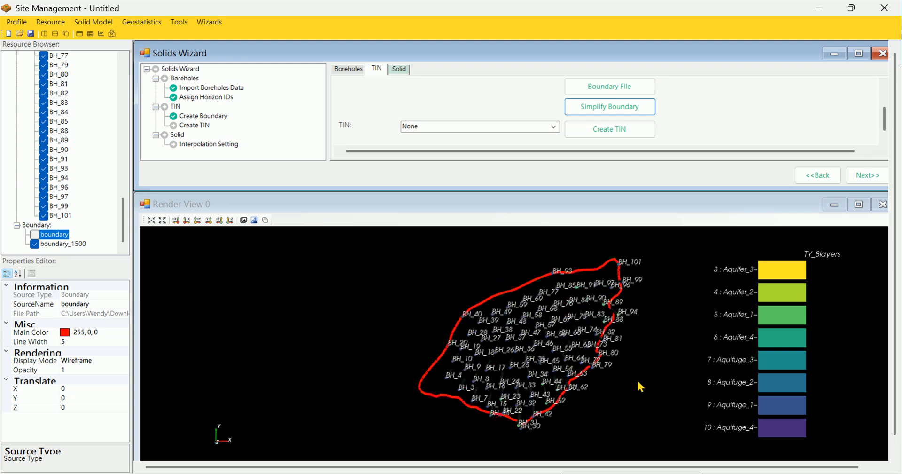
Generate the TIN boundary_1500_TIN from boundary_1500 and the TY_8layers boreholes using the Default mesh engine
{"action": "left_click", "coordinate": [656, 131]}
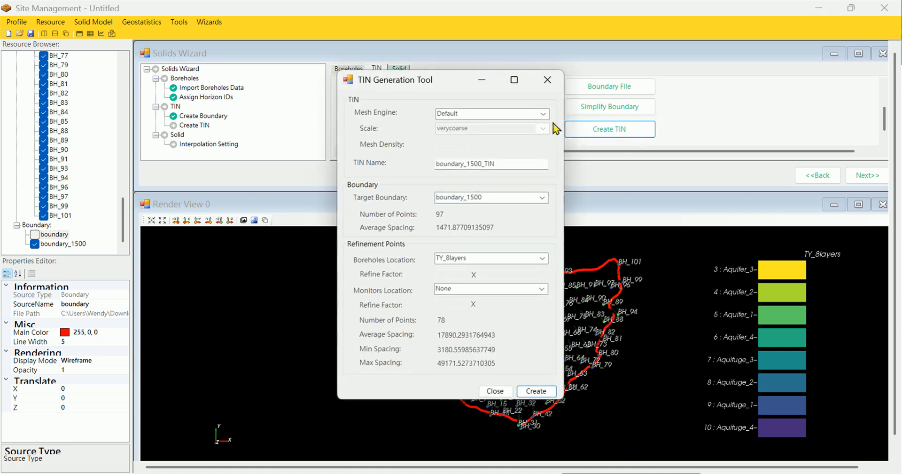
{"action": "left_click", "coordinate": [543, 114]}
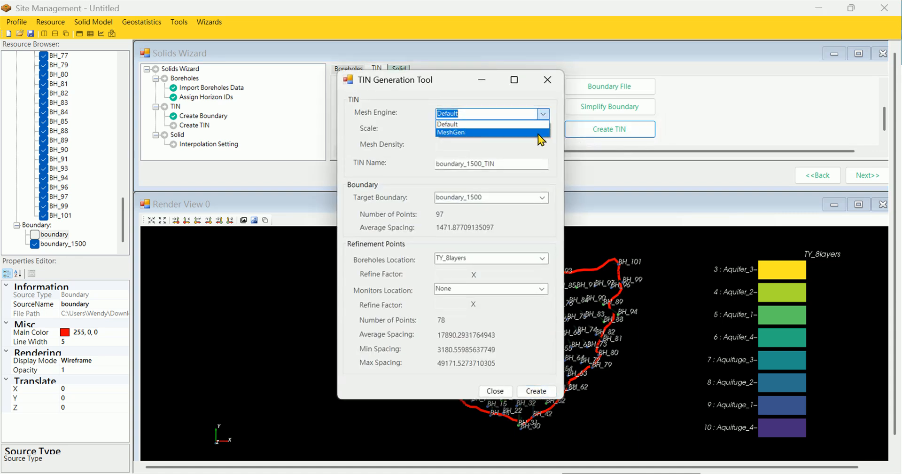
{"action": "left_click", "coordinate": [538, 132]}
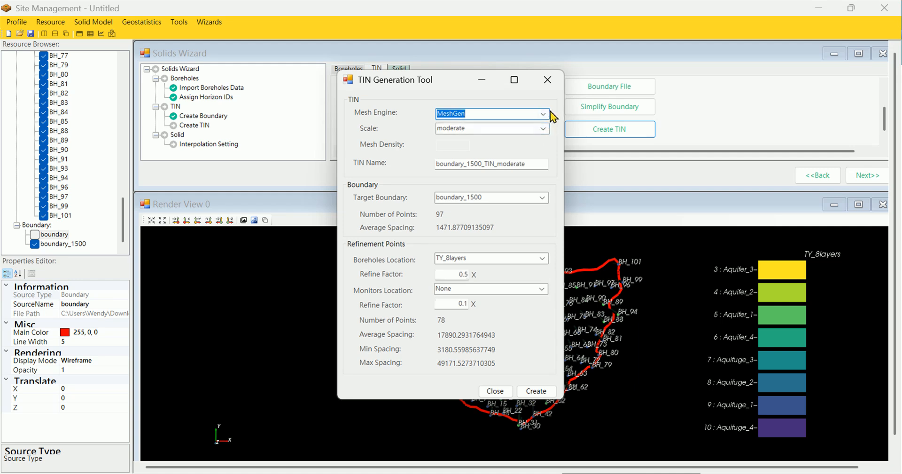
{"action": "left_click", "coordinate": [543, 113]}
{"action": "left_click", "coordinate": [544, 124]}
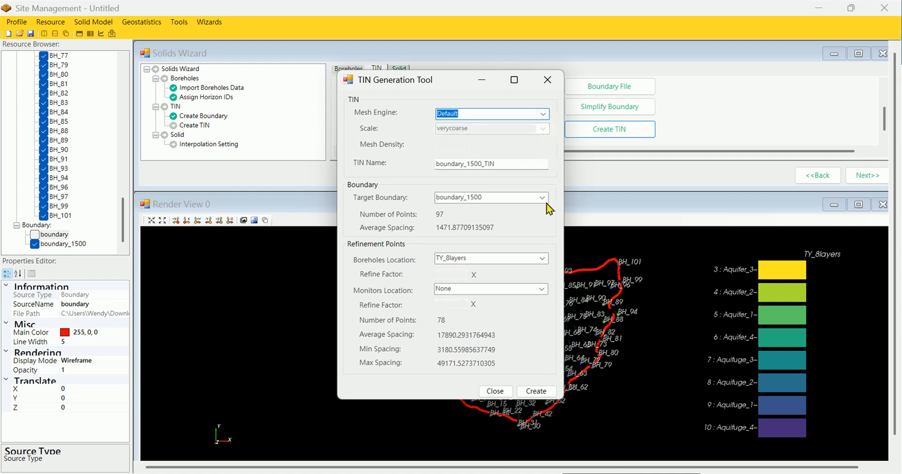
{"action": "left_click", "coordinate": [540, 391]}
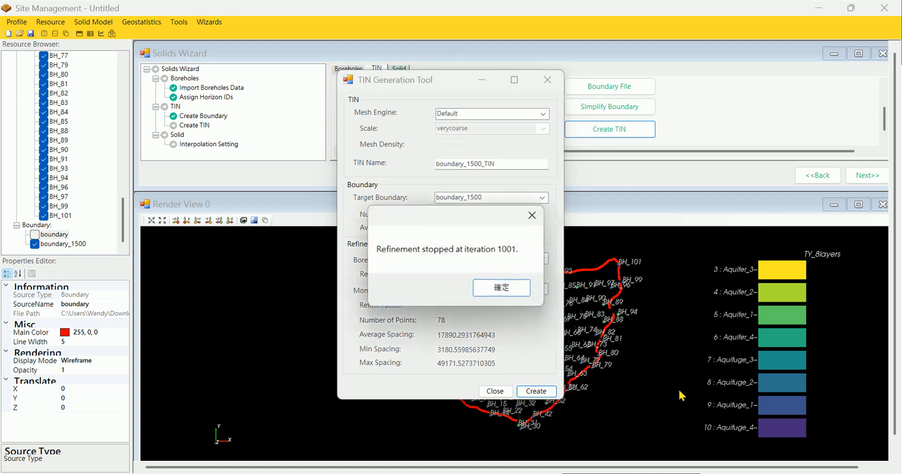
{"action": "left_click", "coordinate": [526, 288]}
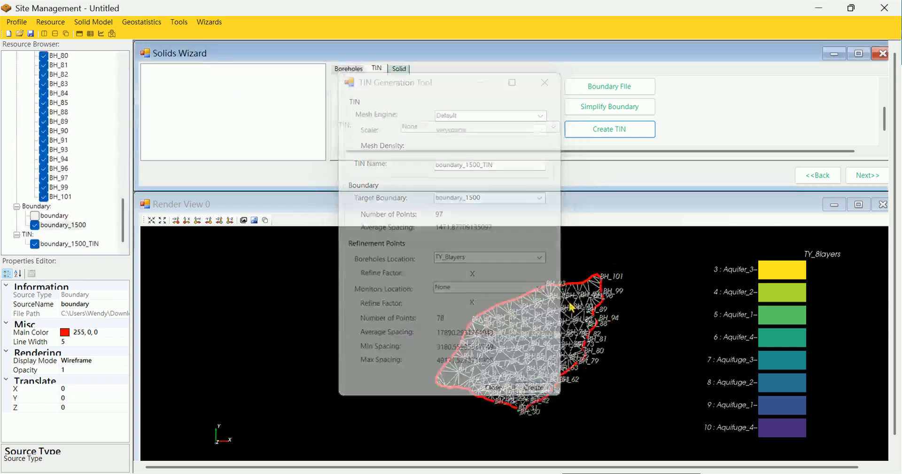
{"action": "scroll", "coordinate": [584, 367], "scroll_direction": "up", "scroll_amount": 1}
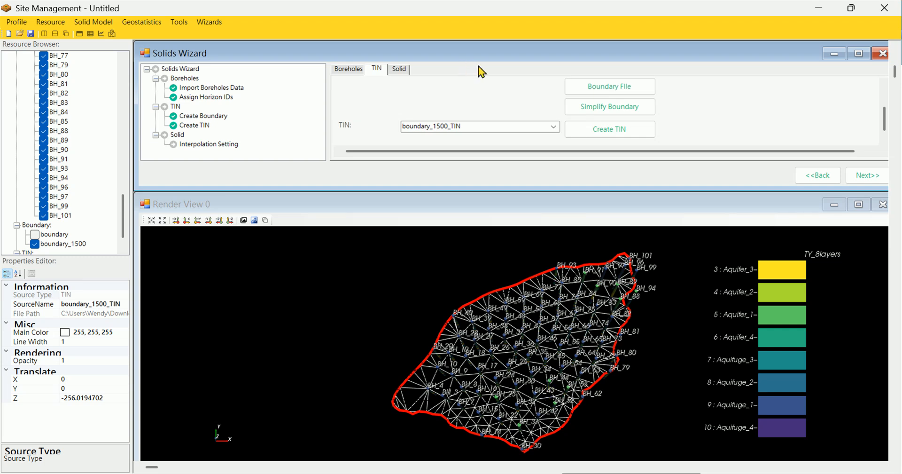
Create the solid Solids_1 from boundary_1500_TIN and the TY_8layers boreholes using VTK_Shepard interpolation
{"action": "left_click", "coordinate": [404, 70]}
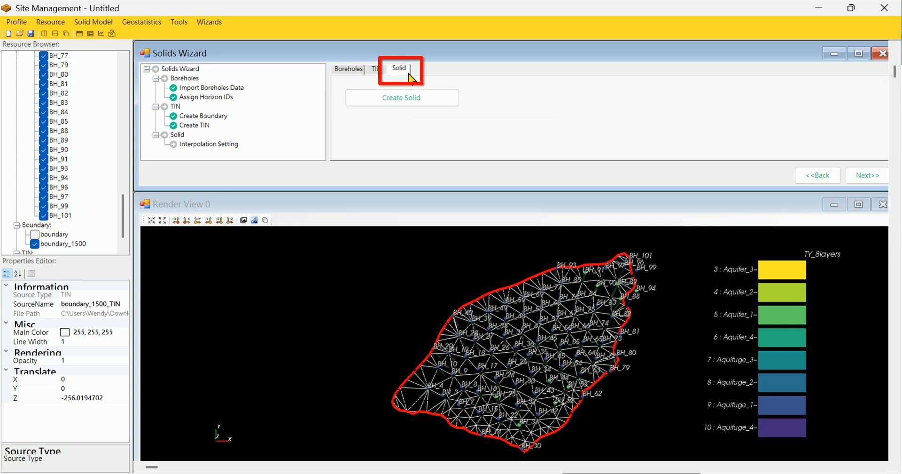
{"action": "left_click", "coordinate": [420, 102]}
{"action": "left_click", "coordinate": [438, 195]}
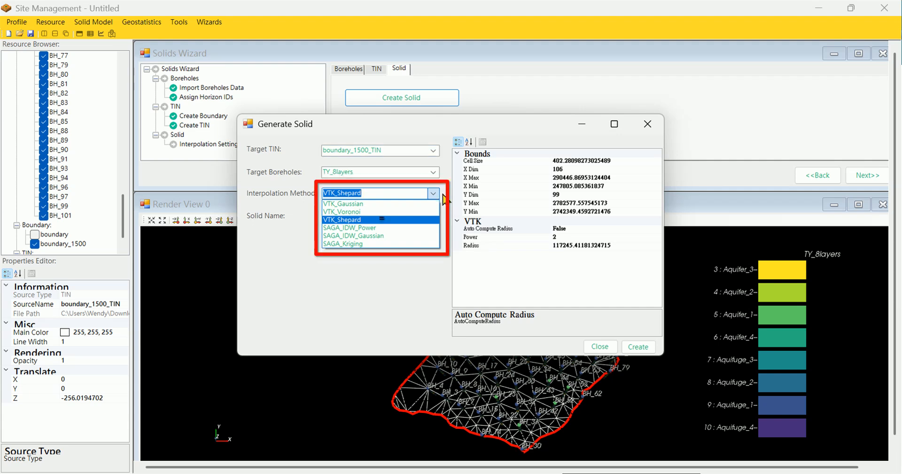
{"action": "left_click", "coordinate": [443, 196]}
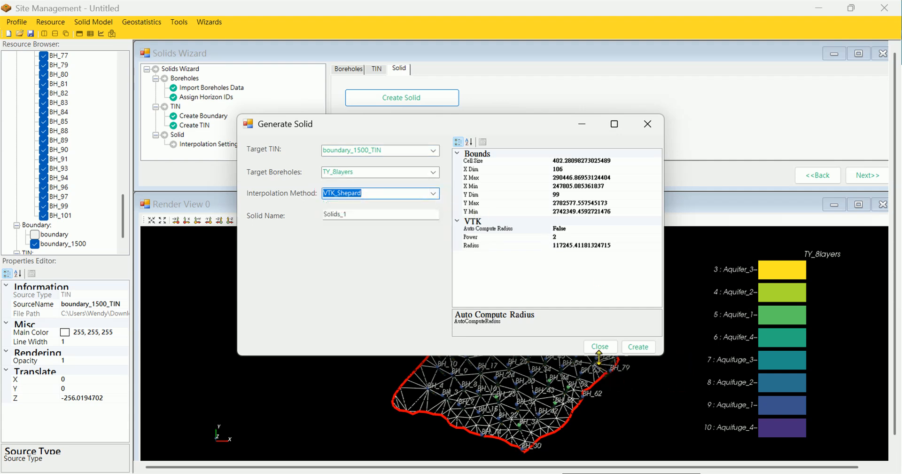
{"action": "left_click", "coordinate": [639, 347]}
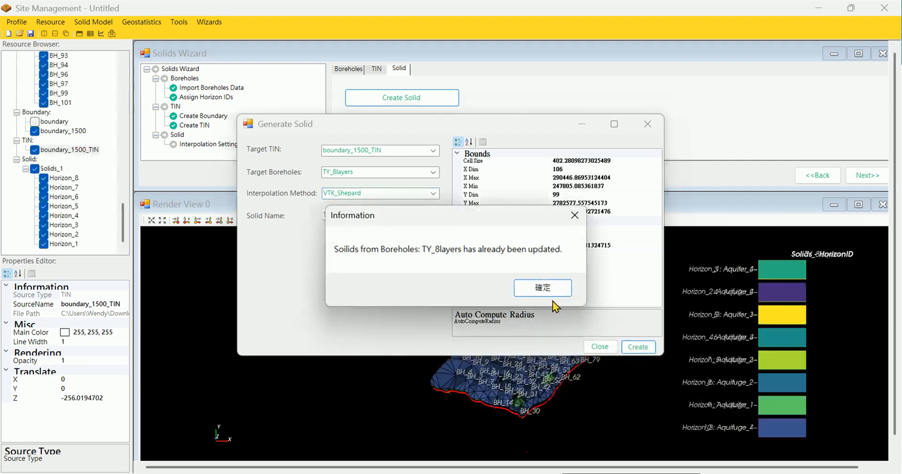
{"action": "left_click", "coordinate": [552, 295]}
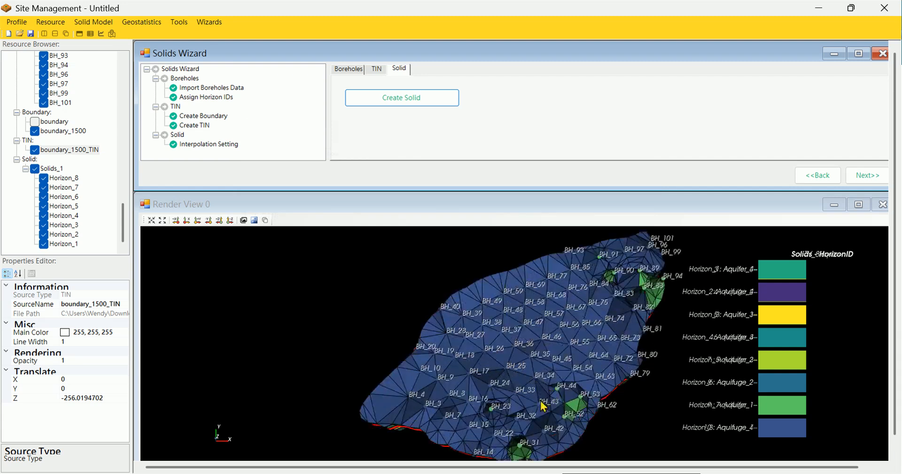
Maximize the render view and hide Horizon_3 through Horizon_6 of Solids_1 to expose the middle layers from the side
{"action": "left_click", "coordinate": [859, 204]}
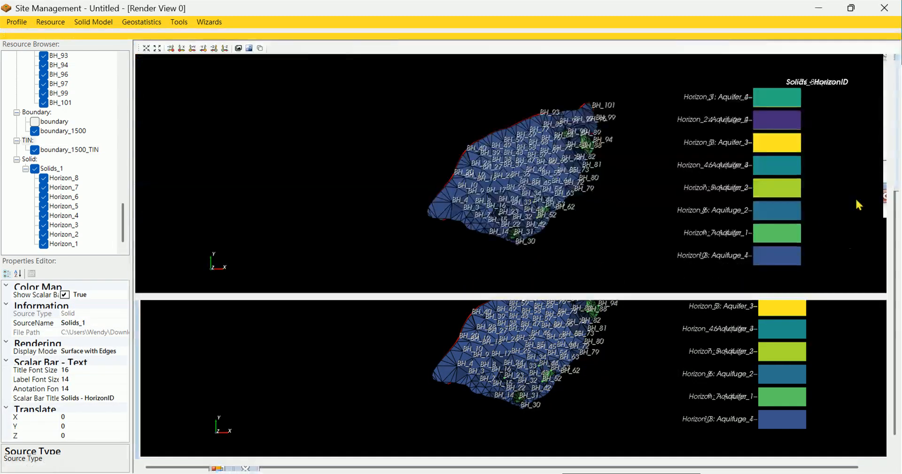
{"action": "left_click_drag", "start_coordinate": [529, 368], "coordinate": [568, 195]}
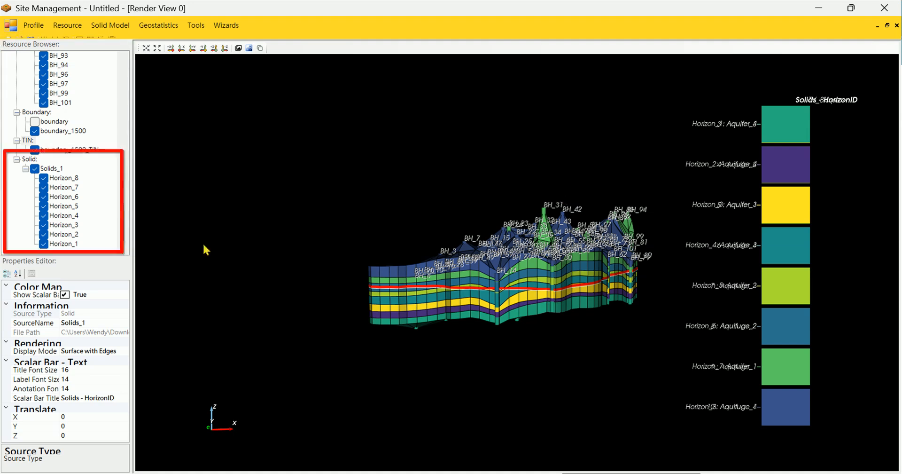
{"action": "left_click", "coordinate": [43, 196]}
{"action": "left_click", "coordinate": [43, 206]}
{"action": "left_click", "coordinate": [44, 216]}
{"action": "left_click", "coordinate": [43, 224]}
{"action": "left_click_drag", "start_coordinate": [335, 320], "coordinate": [423, 324]}
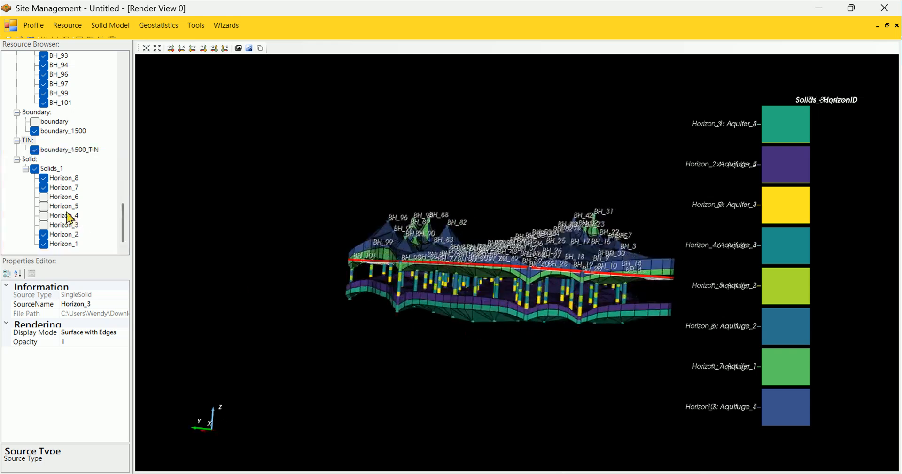
Hide boundary_1500_TIN, boundary_1500 and the whole Solids_1 model so only the boreholes are displayed
{"action": "left_click", "coordinate": [35, 150]}
{"action": "left_click", "coordinate": [35, 131]}
{"action": "scroll", "coordinate": [461, 312], "scroll_direction": "up", "scroll_amount": 3}
{"action": "left_click_drag", "start_coordinate": [457, 359], "coordinate": [583, 352]}
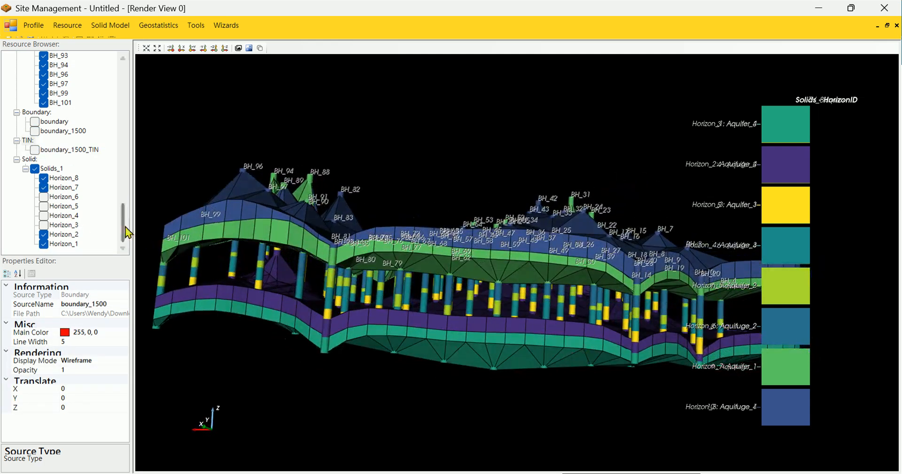
{"action": "left_click", "coordinate": [36, 169]}
{"action": "left_click", "coordinate": [35, 169]}
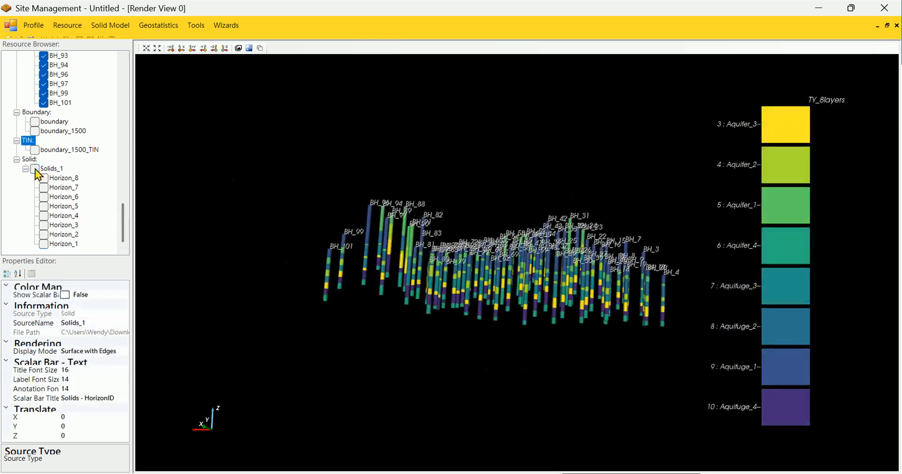
Hide the individual boreholes from BH_58 through BH_73 in the render view
{"action": "left_click_drag", "start_coordinate": [125, 232], "coordinate": [119, 162]}
{"action": "left_click", "coordinate": [43, 141]}
{"action": "left_click", "coordinate": [43, 150]}
{"action": "left_click", "coordinate": [43, 159]}
{"action": "left_click", "coordinate": [44, 168]}
{"action": "left_click", "coordinate": [225, 48]}
{"action": "left_click", "coordinate": [43, 178]}
{"action": "left_click", "coordinate": [43, 187]}
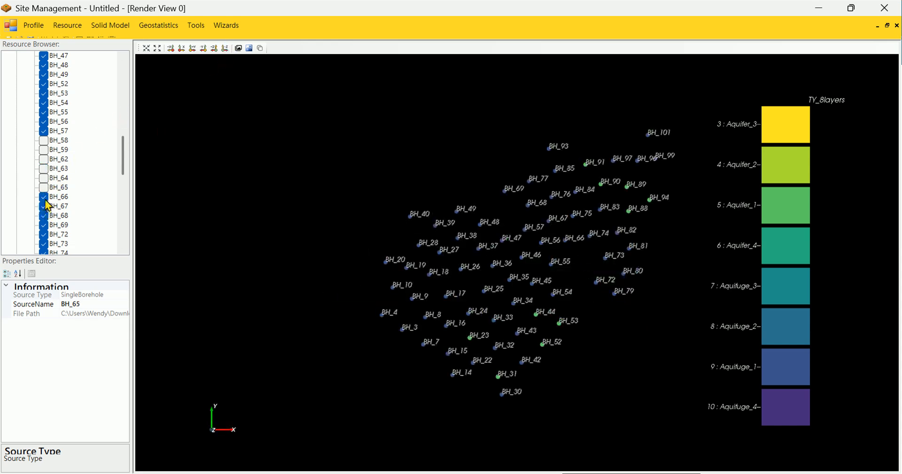
{"action": "left_click", "coordinate": [43, 196]}
{"action": "left_click", "coordinate": [44, 206]}
{"action": "left_click", "coordinate": [43, 215]}
{"action": "left_click", "coordinate": [43, 225]}
{"action": "left_click", "coordinate": [43, 235]}
{"action": "left_click", "coordinate": [43, 243]}
Examine the layers of the remaining boreholes close up in 3D and return to the plan view
{"action": "scroll", "coordinate": [587, 296], "scroll_direction": "up", "scroll_amount": 5}
{"action": "left_click_drag", "start_coordinate": [585, 343], "coordinate": [503, 308]}
{"action": "scroll", "coordinate": [499, 308], "scroll_direction": "up", "scroll_amount": 3}
{"action": "scroll", "coordinate": [516, 317], "scroll_direction": "up", "scroll_amount": 1}
{"action": "left_click_drag", "start_coordinate": [534, 333], "coordinate": [612, 330]}
{"action": "scroll", "coordinate": [614, 331], "scroll_direction": "down", "scroll_amount": 5}
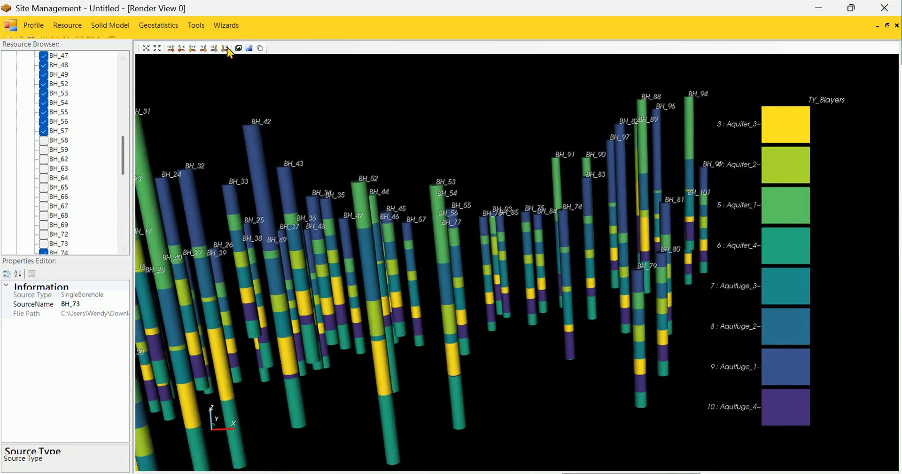
{"action": "left_click", "coordinate": [226, 48]}
Show all TY_8layers boreholes together with boundary_1500, boundary_1500_TIN and Solids_1, viewed obliquely in 3D
{"action": "scroll", "coordinate": [85, 193], "scroll_direction": "up", "scroll_amount": 13}
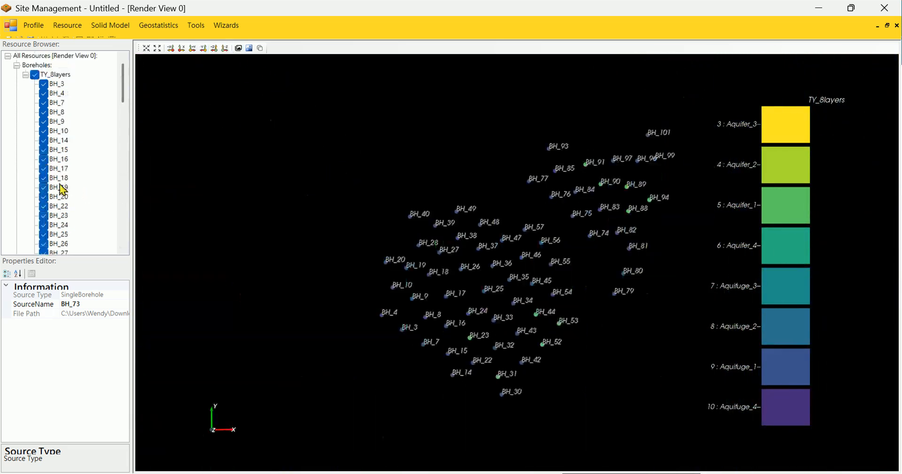
{"action": "left_click", "coordinate": [35, 75]}
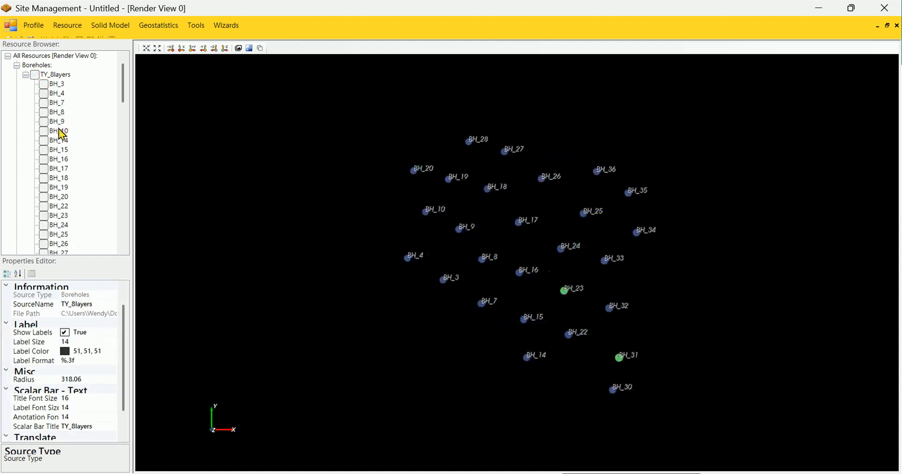
{"action": "scroll", "coordinate": [59, 155], "scroll_direction": "down", "scroll_amount": 20}
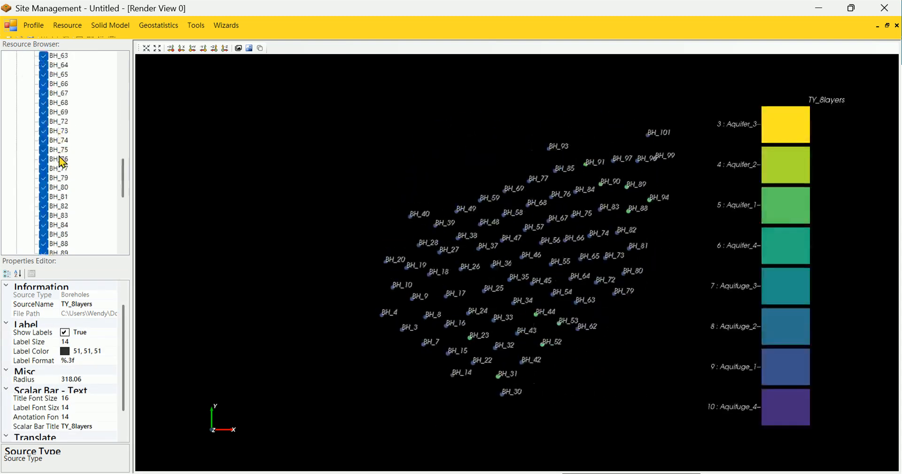
{"action": "left_click", "coordinate": [34, 159]}
{"action": "left_click_drag", "start_coordinate": [472, 407], "coordinate": [473, 274]}
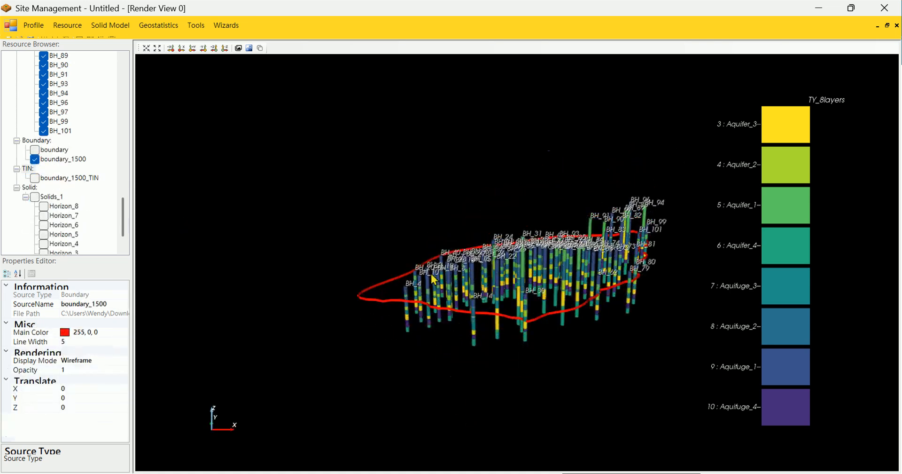
{"action": "left_click", "coordinate": [35, 178]}
{"action": "left_click", "coordinate": [34, 196]}
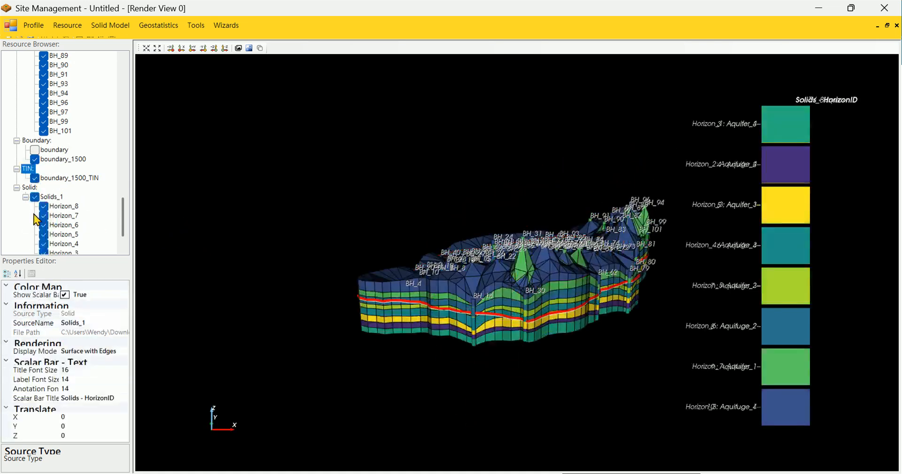
{"action": "left_click", "coordinate": [49, 197]}
{"action": "right_click", "coordinate": [50, 197]}
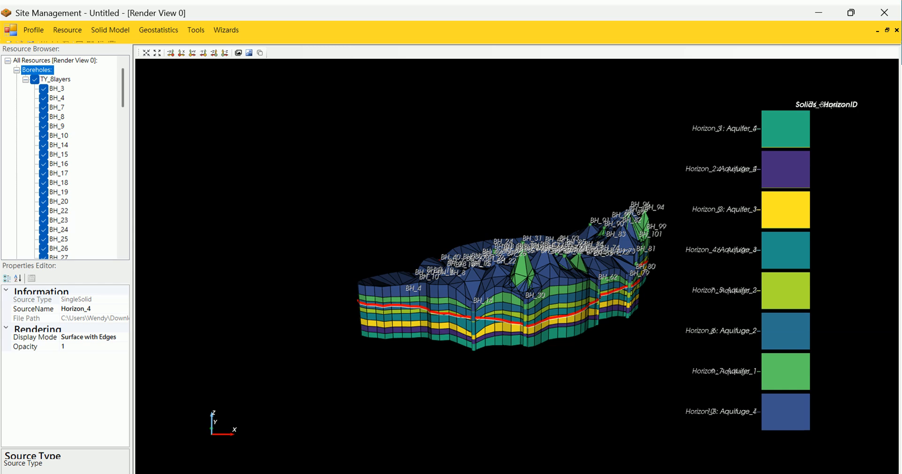
Try the background colour 255, 224, 192 for Render View 0 and restore it to black (0, 0, 0)
{"action": "left_click", "coordinate": [94, 61]}
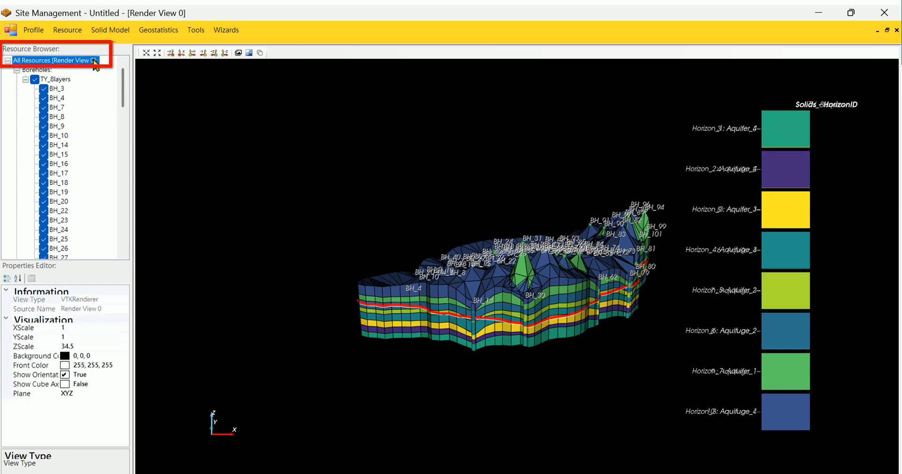
{"action": "left_click", "coordinate": [102, 355]}
{"action": "left_click", "coordinate": [123, 355]}
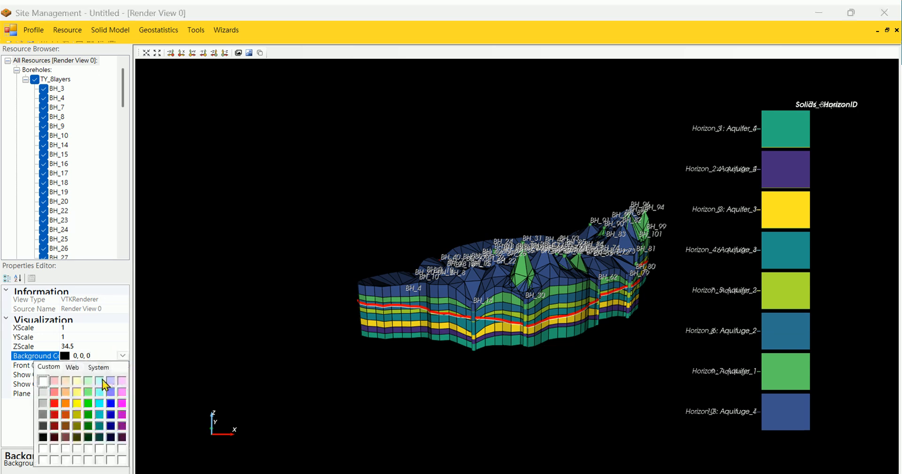
{"action": "left_click", "coordinate": [66, 383]}
{"action": "left_click", "coordinate": [123, 355]}
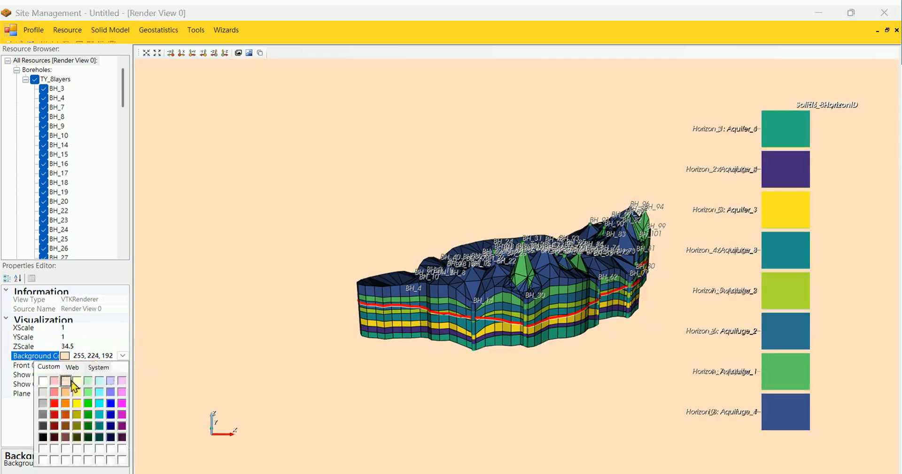
{"action": "left_click", "coordinate": [43, 437]}
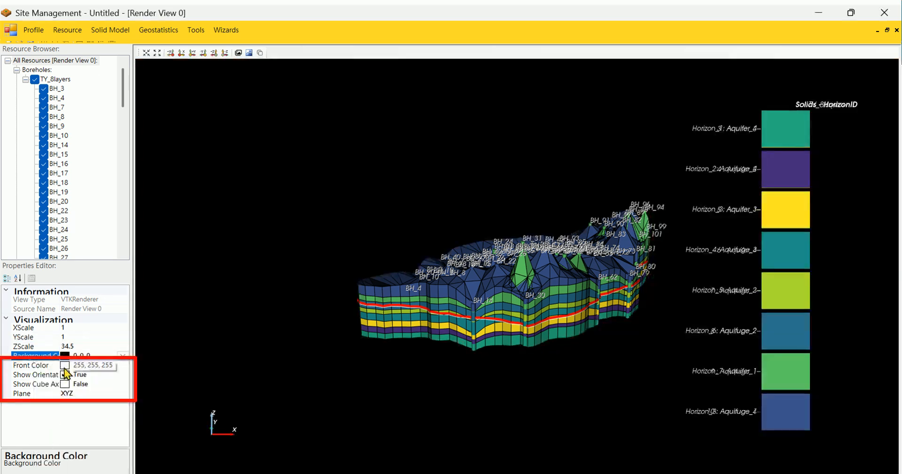
Turn the orientation axis of Render View 0 off and back on
{"action": "left_click", "coordinate": [71, 374]}
{"action": "left_click", "coordinate": [123, 374]}
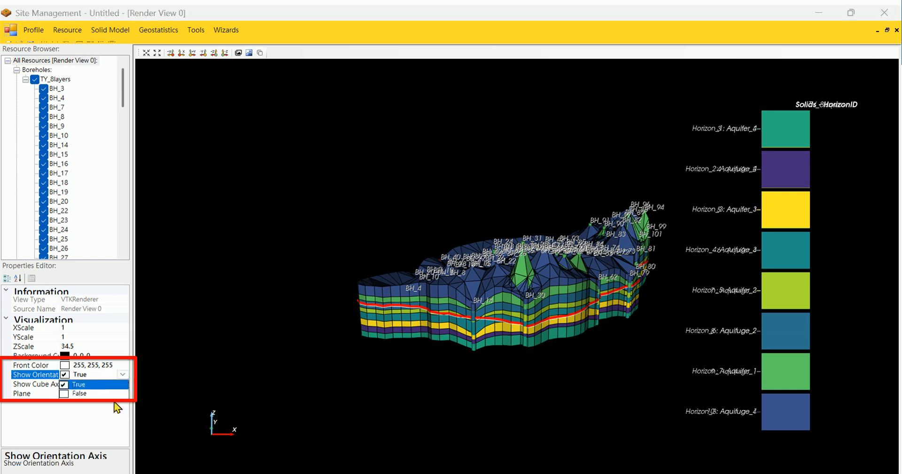
{"action": "left_click", "coordinate": [122, 375]}
{"action": "left_click", "coordinate": [123, 374]}
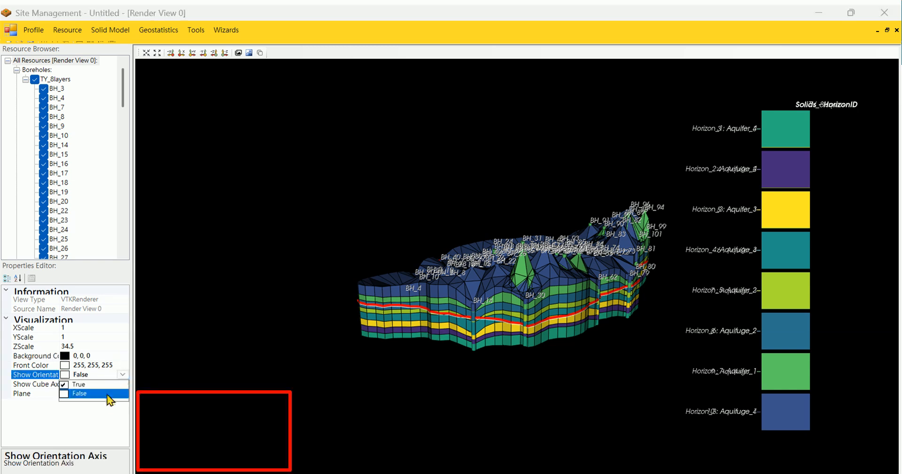
{"action": "left_click", "coordinate": [115, 389]}
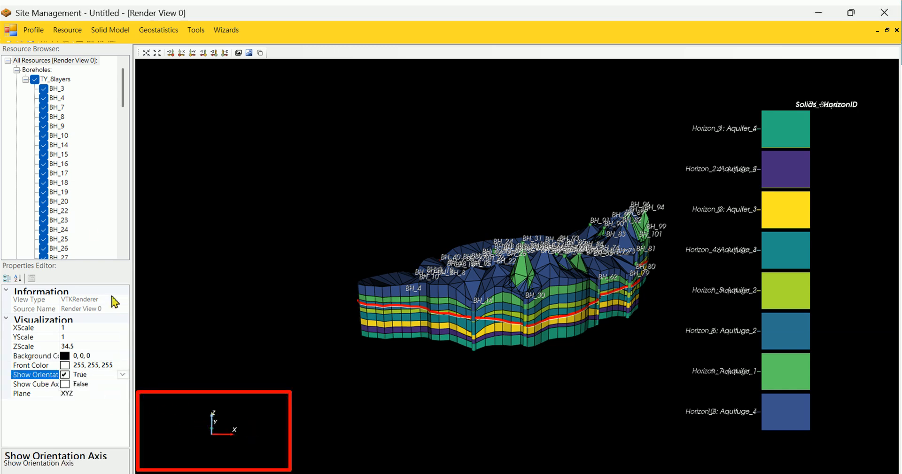
Collapse the TY_8layers borehole list and examine its label, radius and scalar bar properties
{"action": "left_click", "coordinate": [49, 79]}
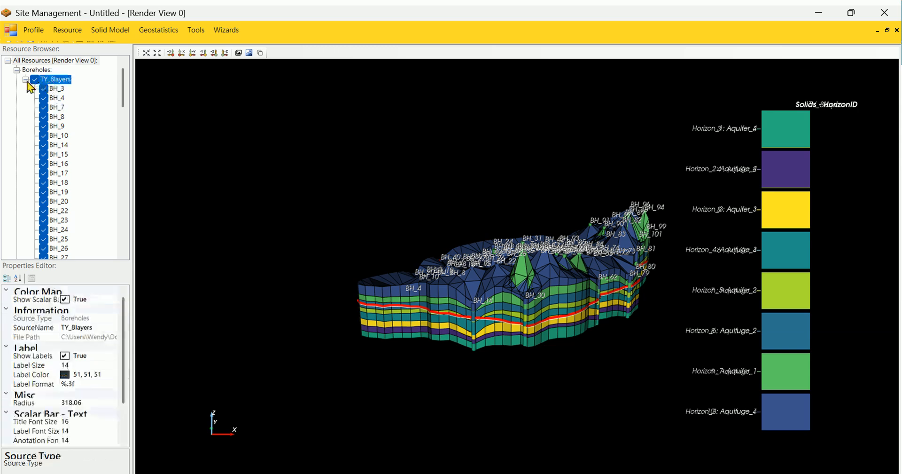
{"action": "left_click", "coordinate": [25, 79]}
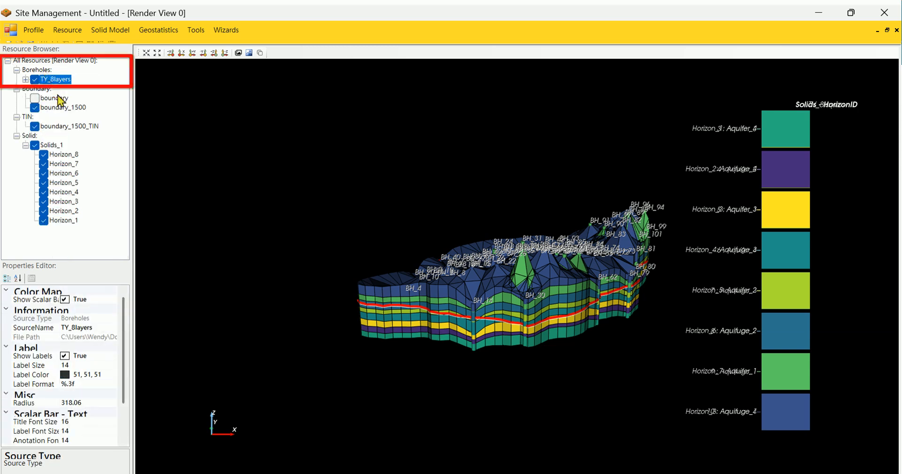
{"action": "scroll", "coordinate": [87, 389], "scroll_direction": "down", "scroll_amount": 2}
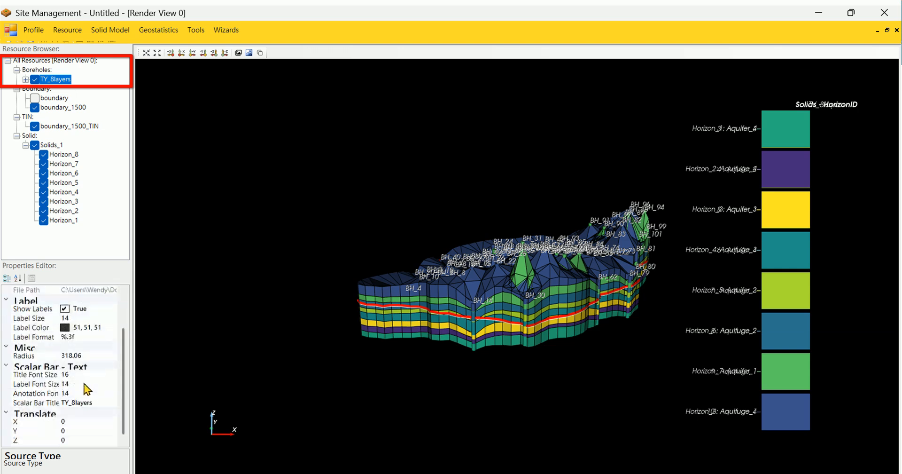
Hide Solids_1, boundary_1500_TIN and boundary_1500 so that only the TY_8layers boreholes are displayed
{"action": "left_click", "coordinate": [87, 356]}
{"action": "left_click_drag", "start_coordinate": [89, 355], "coordinate": [55, 356]}
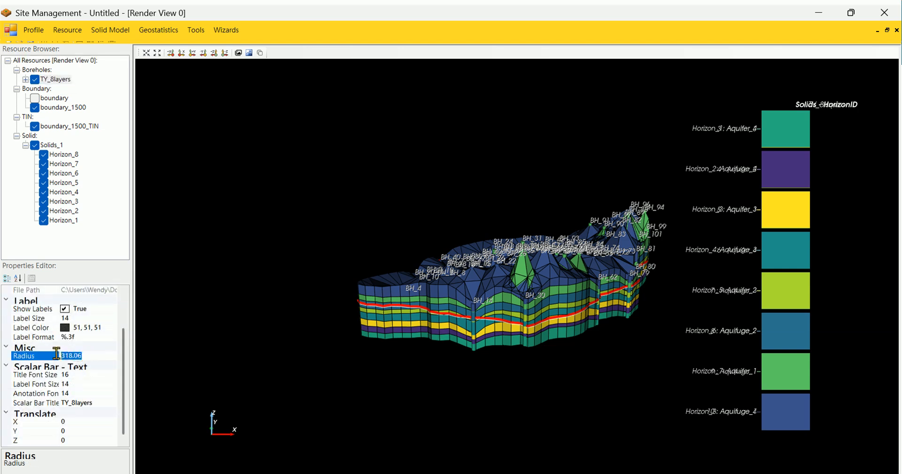
{"action": "left_click", "coordinate": [35, 145]}
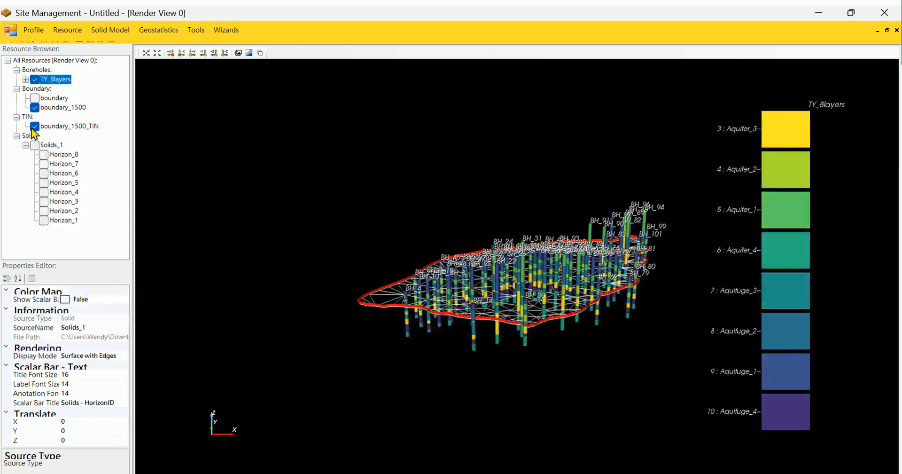
{"action": "left_click", "coordinate": [35, 126]}
{"action": "left_click", "coordinate": [34, 107]}
Try a radius of 1000 for the TY_8layers boreholes and inspect them up close in 3D
{"action": "left_click", "coordinate": [54, 79]}
{"action": "left_click", "coordinate": [87, 356]}
{"action": "type", "text": "1000"}
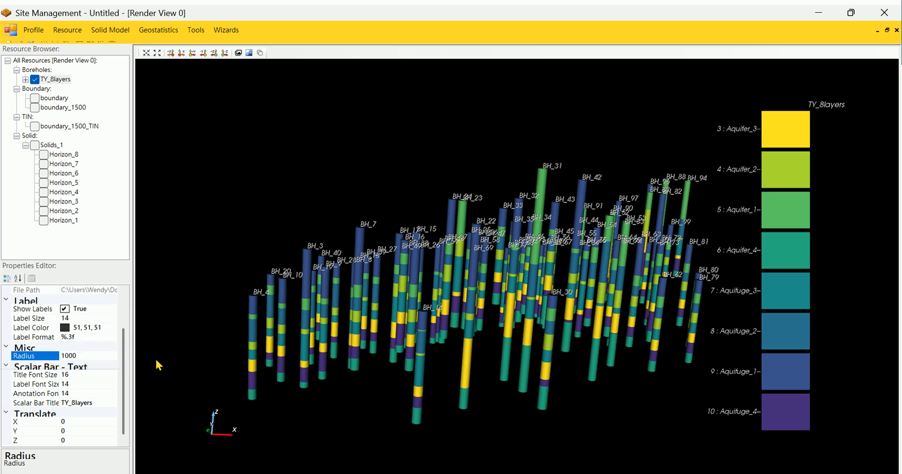
{"action": "key", "text": "Return"}
{"action": "scroll", "coordinate": [398, 369], "scroll_direction": "up", "scroll_amount": 3}
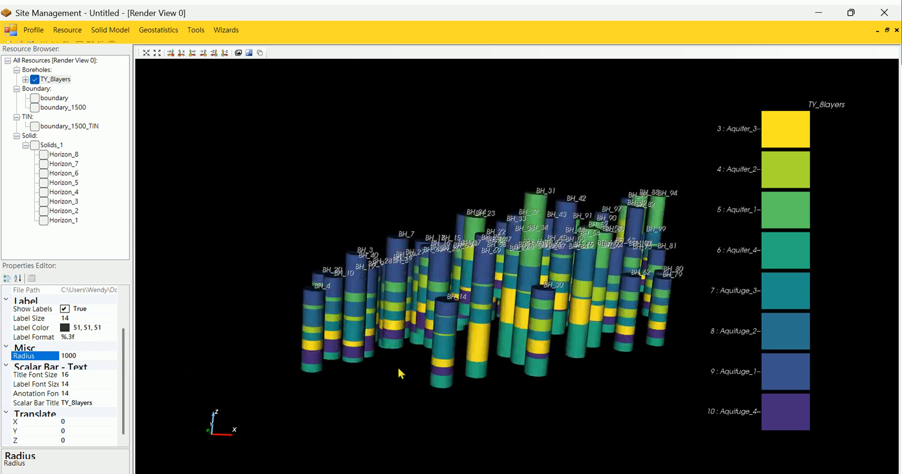
{"action": "left_click_drag", "start_coordinate": [445, 370], "coordinate": [472, 366]}
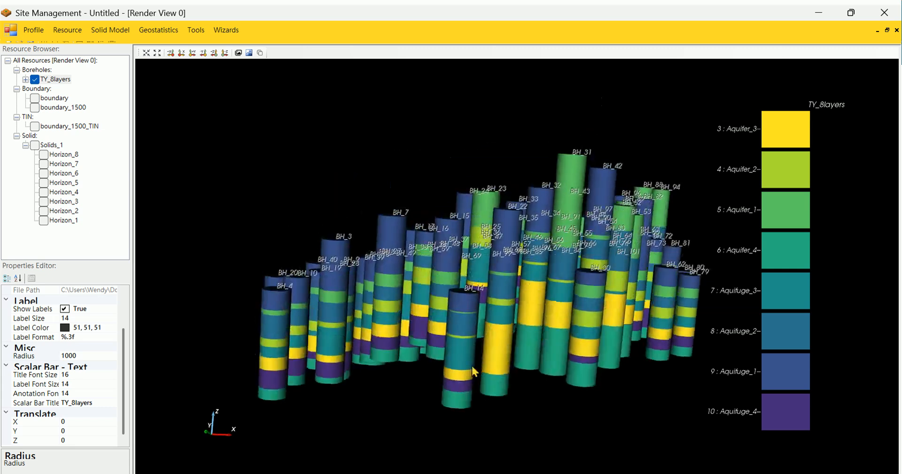
Try a radius of 100 for the TY_8layers boreholes and settle on a radius of 318
{"action": "left_click", "coordinate": [87, 356]}
{"action": "key", "text": "BackSpace"}
{"action": "key", "text": "Return"}
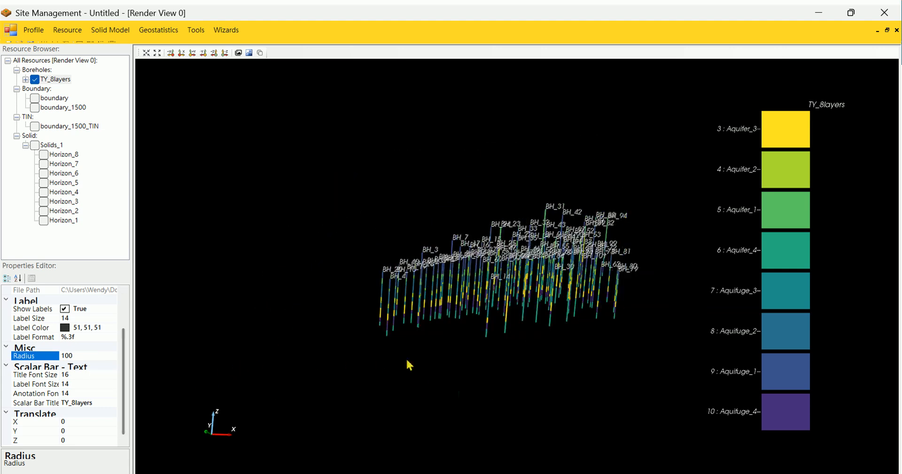
{"action": "scroll", "coordinate": [399, 361], "scroll_direction": "up", "scroll_amount": 3}
{"action": "left_click_drag", "start_coordinate": [413, 359], "coordinate": [463, 359]}
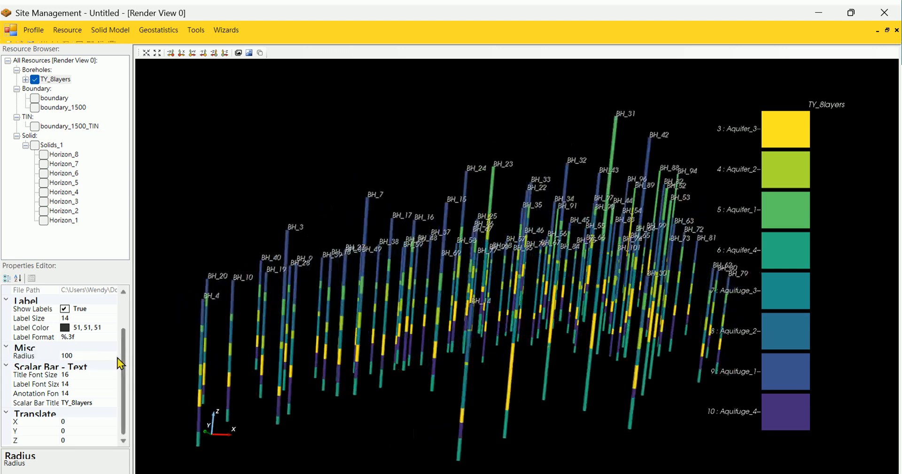
{"action": "left_click", "coordinate": [108, 357]}
{"action": "left_click_drag", "start_coordinate": [75, 357], "coordinate": [34, 359]}
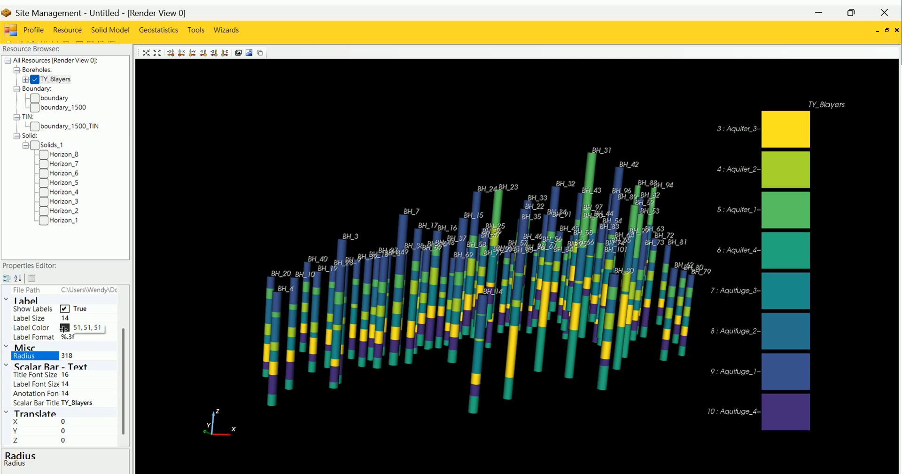
Try orange (255, 128, 0) as the TY_8layers label colour and settle on light lavender
{"action": "left_click", "coordinate": [89, 328]}
{"action": "left_click", "coordinate": [111, 328]}
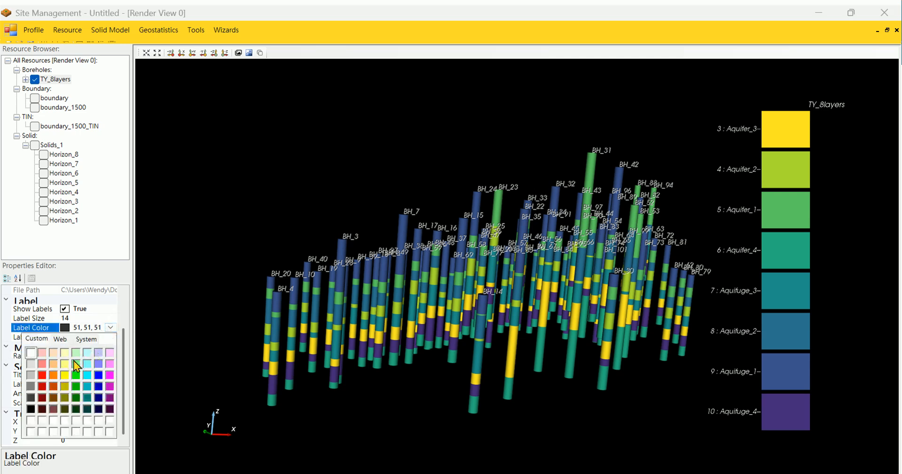
{"action": "left_click", "coordinate": [54, 375]}
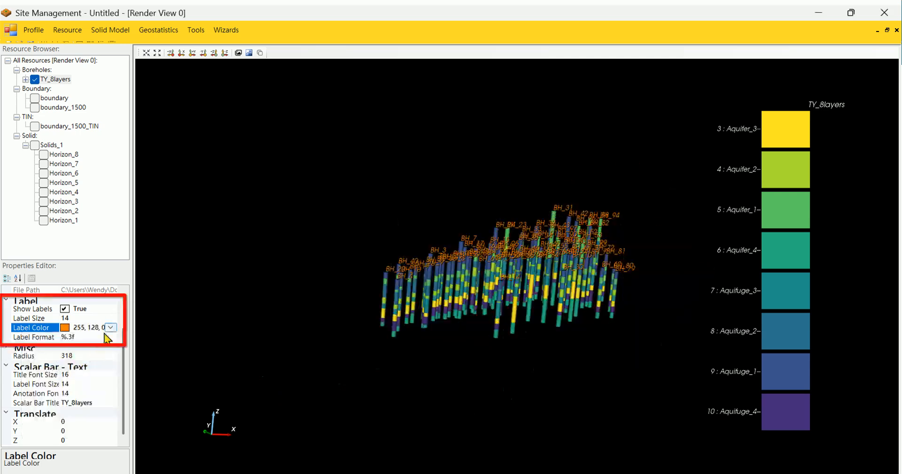
{"action": "left_click", "coordinate": [101, 356]}
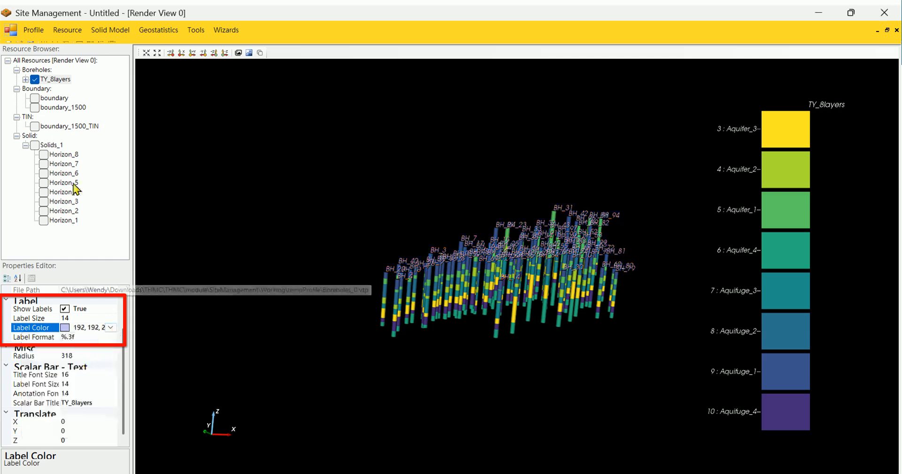
Show boundary_1500 with the main colour 0, 0, 128 and set its opacity to 40%
{"action": "left_click", "coordinate": [35, 107]}
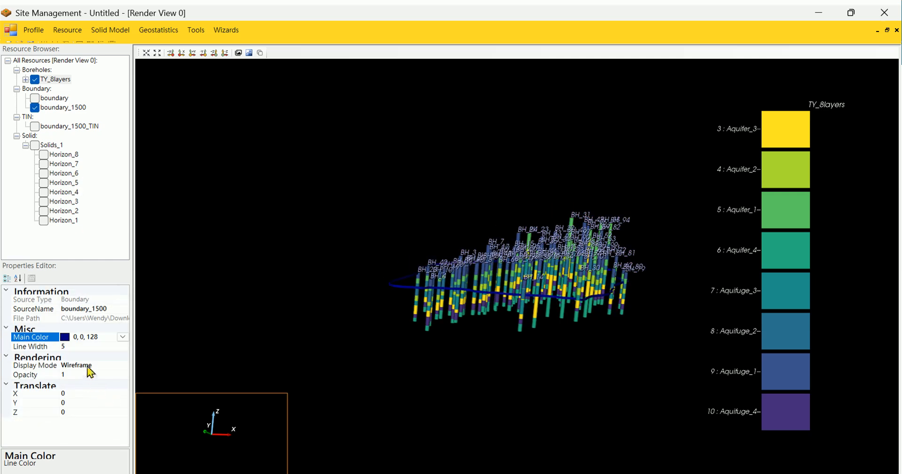
{"action": "left_click", "coordinate": [80, 365]}
{"action": "left_click", "coordinate": [87, 375]}
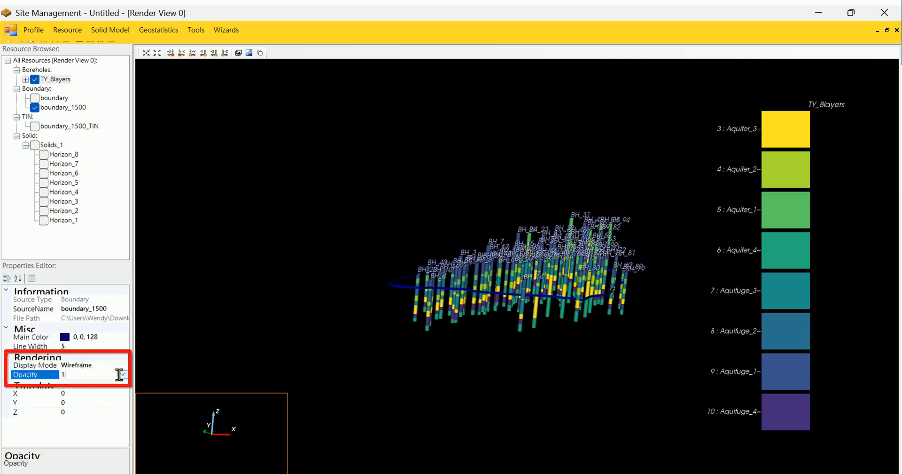
{"action": "left_click", "coordinate": [123, 375]}
{"action": "left_click_drag", "start_coordinate": [118, 390], "coordinate": [72, 392]}
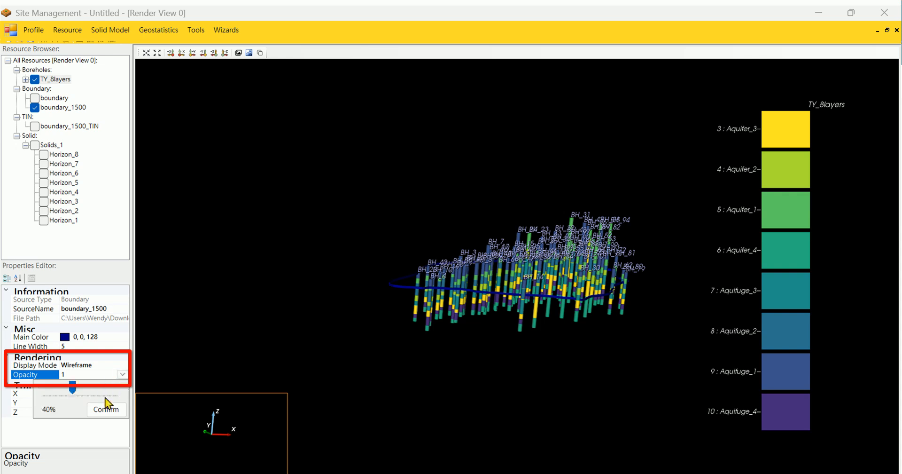
{"action": "left_click", "coordinate": [106, 409]}
{"action": "scroll", "coordinate": [379, 365], "scroll_direction": "up", "scroll_amount": 3}
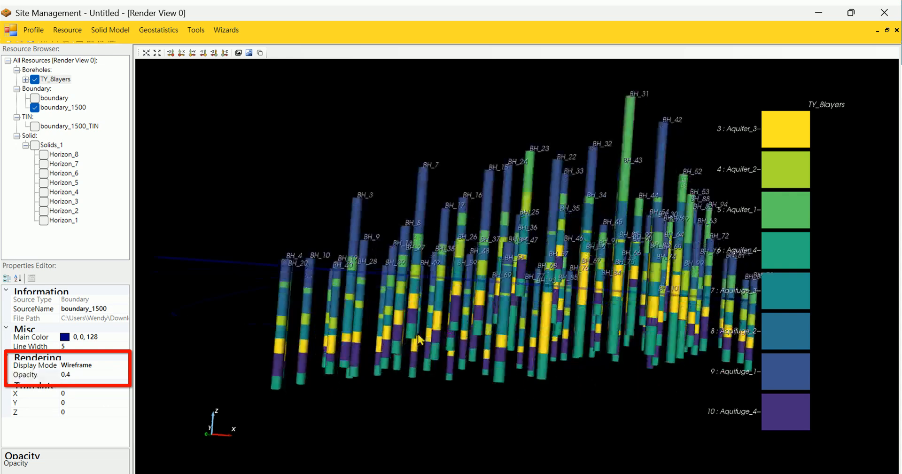
Change the main colour of boundary_1500 to 255, 255, 192 and view the outline obliquely from above
{"action": "left_click", "coordinate": [114, 339]}
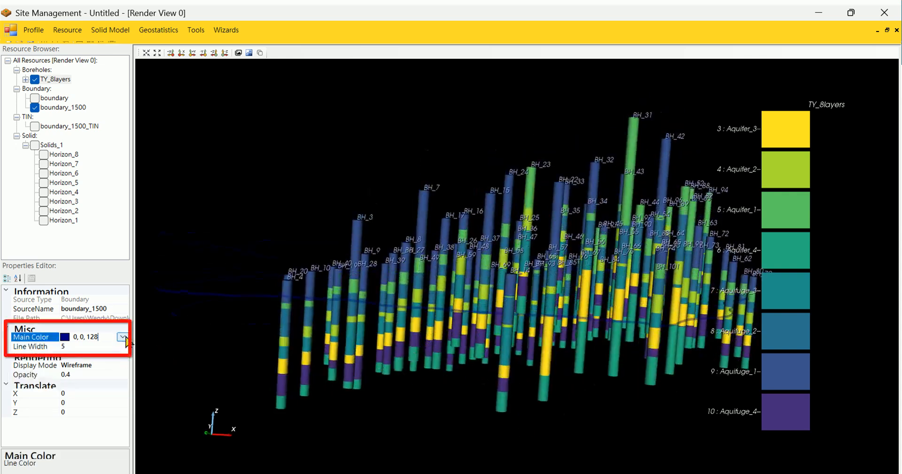
{"action": "left_click", "coordinate": [124, 337]}
{"action": "left_click", "coordinate": [81, 360]}
{"action": "scroll", "coordinate": [413, 352], "scroll_direction": "down", "scroll_amount": 3}
{"action": "left_click_drag", "start_coordinate": [413, 352], "coordinate": [423, 378]}
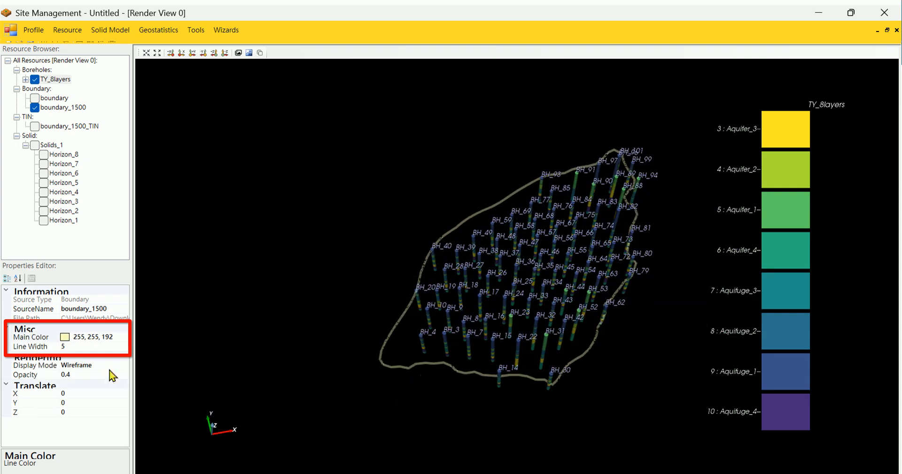
Set the line width of boundary_1500 to 20
{"action": "left_click", "coordinate": [114, 346]}
{"action": "key", "text": "BackSpace"}
{"action": "type", "text": "20"}
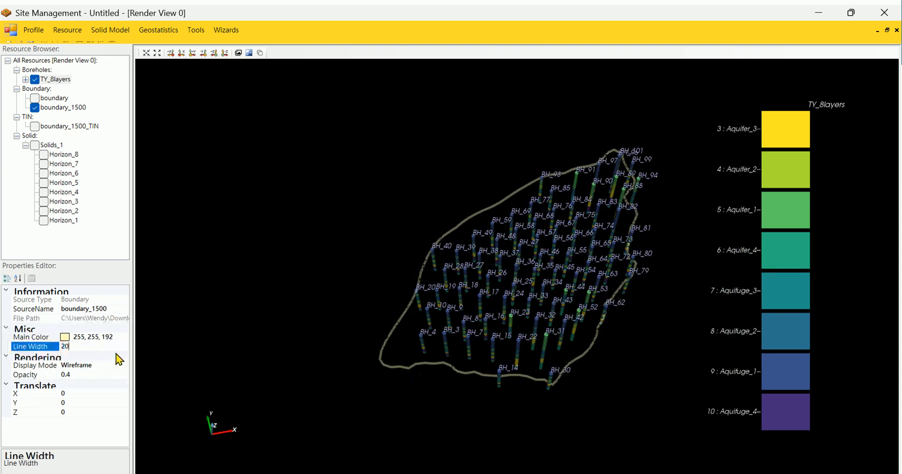
{"action": "key", "text": "Return"}
{"action": "scroll", "coordinate": [342, 397], "scroll_direction": "up", "scroll_amount": 2}
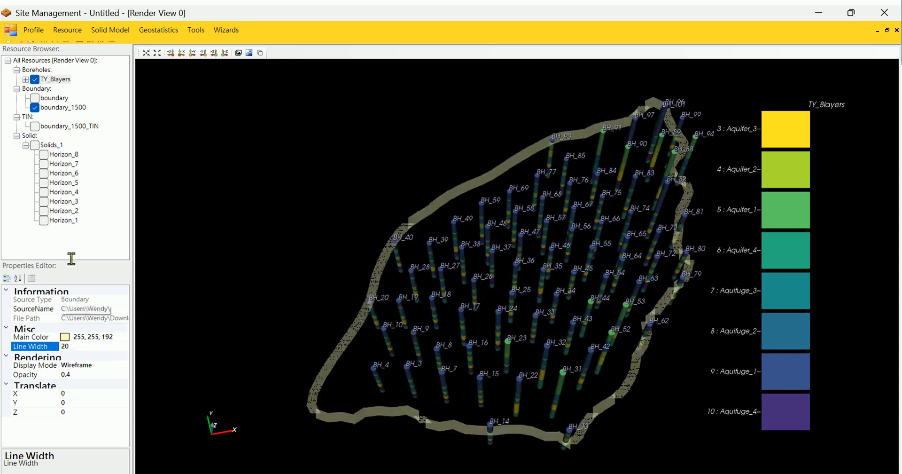
Show boundary_1500_TIN and change its main colour to green (0, 255, 0)
{"action": "left_click", "coordinate": [34, 126]}
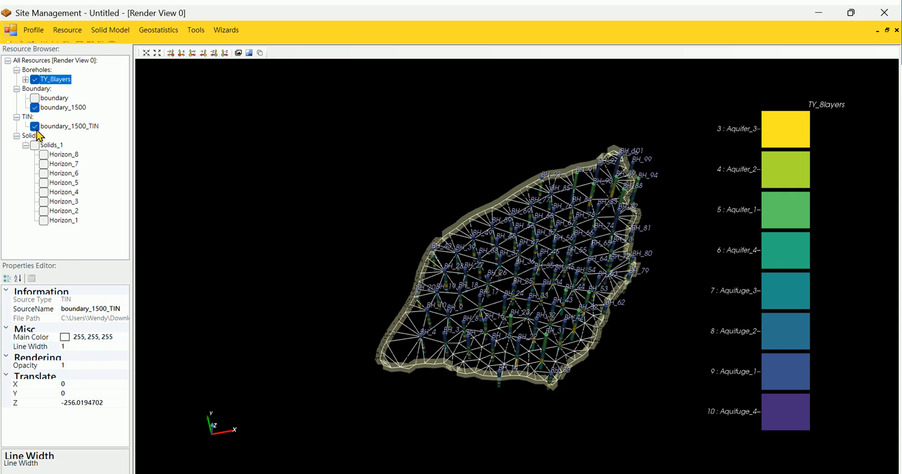
{"action": "left_click", "coordinate": [115, 337]}
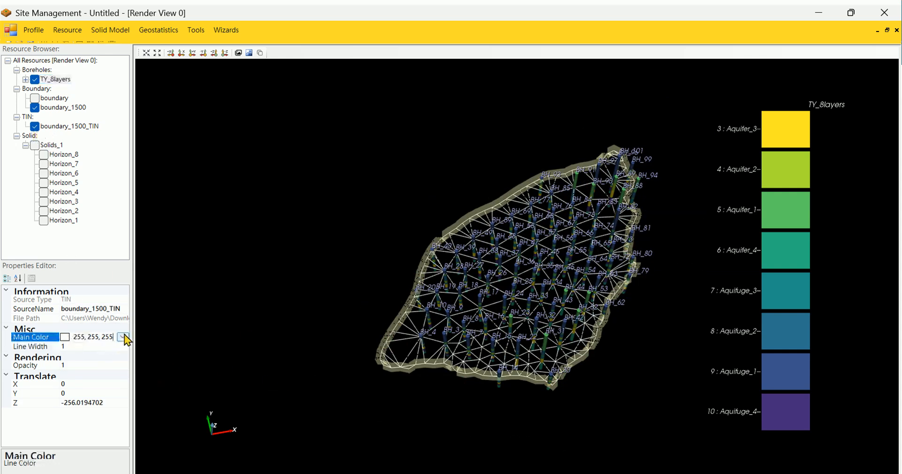
{"action": "left_click", "coordinate": [123, 336]}
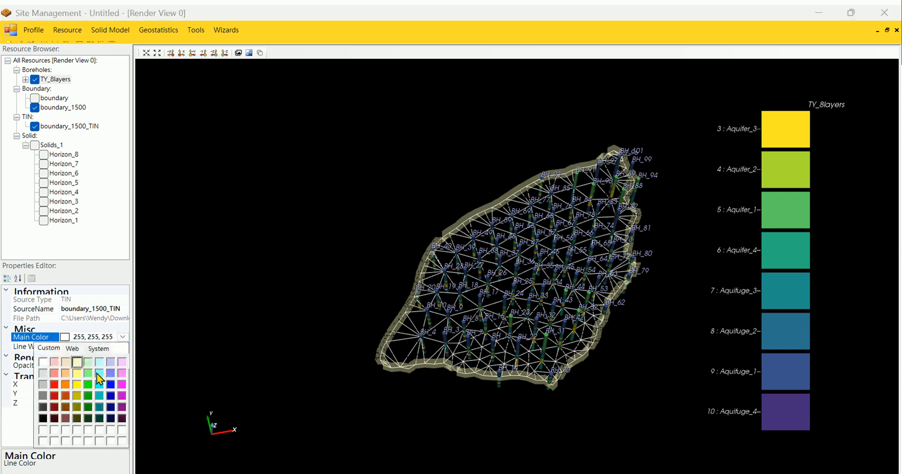
{"action": "left_click", "coordinate": [88, 384]}
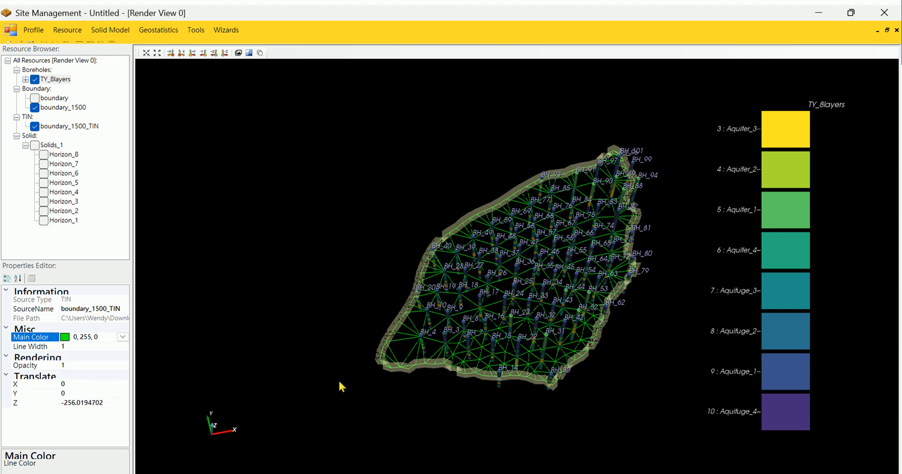
Set the line width of boundary_1500_TIN to 10
{"action": "left_click", "coordinate": [123, 346]}
{"action": "type", "text": "0"}
{"action": "key", "text": "Return"}
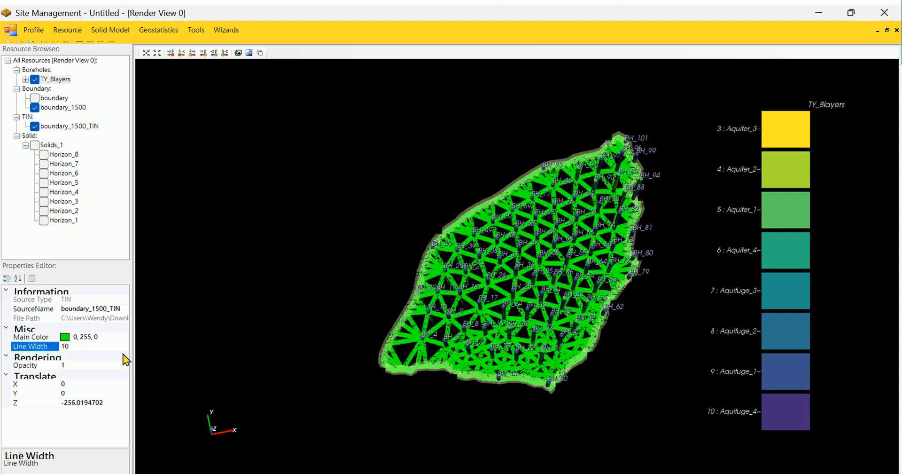
{"action": "scroll", "coordinate": [359, 345], "scroll_direction": "up", "scroll_amount": 3}
{"action": "scroll", "coordinate": [357, 345], "scroll_direction": "down", "scroll_amount": 2}
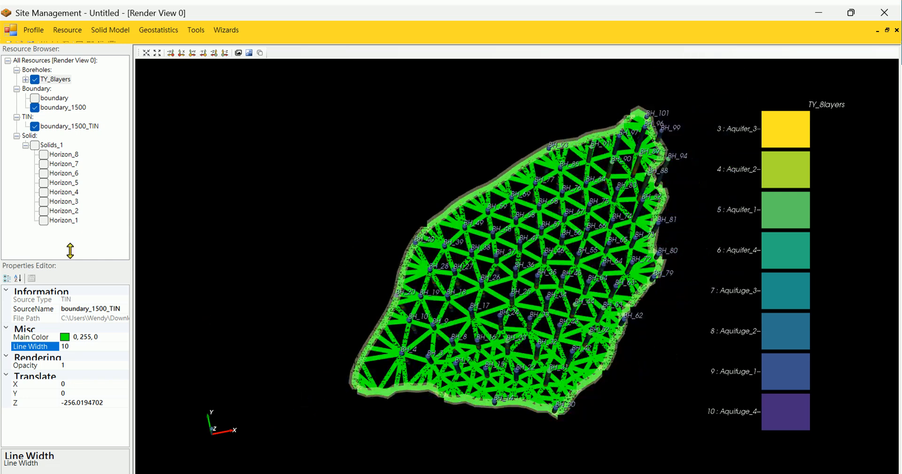
Display Solids_1 with the boreholes, without boundary_1500 and its TIN, and turn off the Solids_1 scalar bar
{"action": "left_click", "coordinate": [35, 145]}
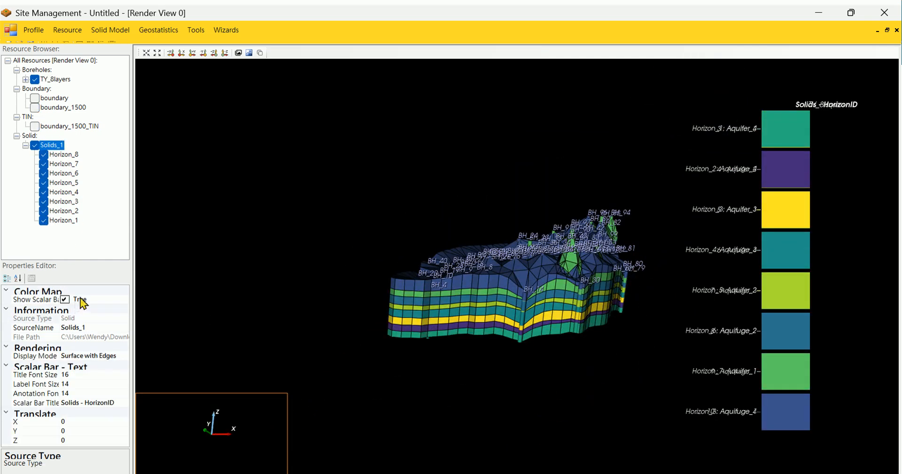
{"action": "left_click", "coordinate": [101, 299]}
{"action": "left_click", "coordinate": [123, 299]}
{"action": "left_click", "coordinate": [113, 323]}
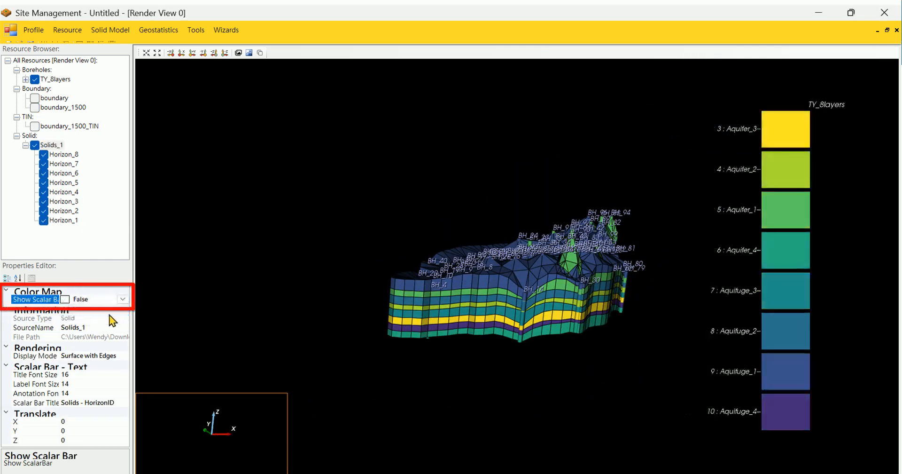
Move the TY_8layers scalar bar to the opposite side of the model and turn the Solids_1 scalar bar back on
{"action": "left_click_drag", "start_coordinate": [781, 311], "coordinate": [264, 299]}
{"action": "left_click", "coordinate": [94, 299]}
{"action": "left_click", "coordinate": [123, 299]}
{"action": "left_click", "coordinate": [113, 314]}
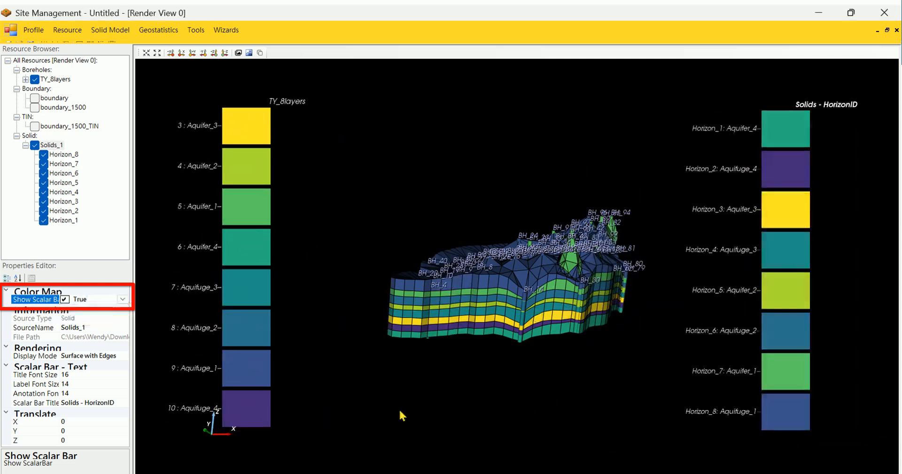